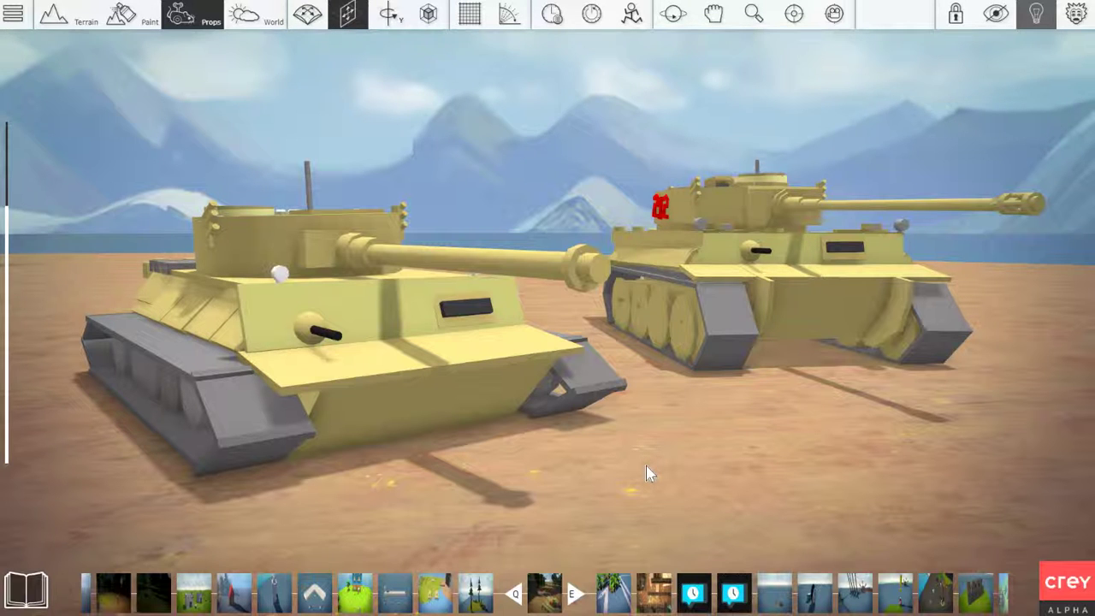
Compare both tanks from the front and examine the lower front hull plate of the plainer tank
{"action": "key", "text": "space"}
{"action": "right_click_drag", "start_coordinate": [646, 465], "coordinate": [479, 514]}
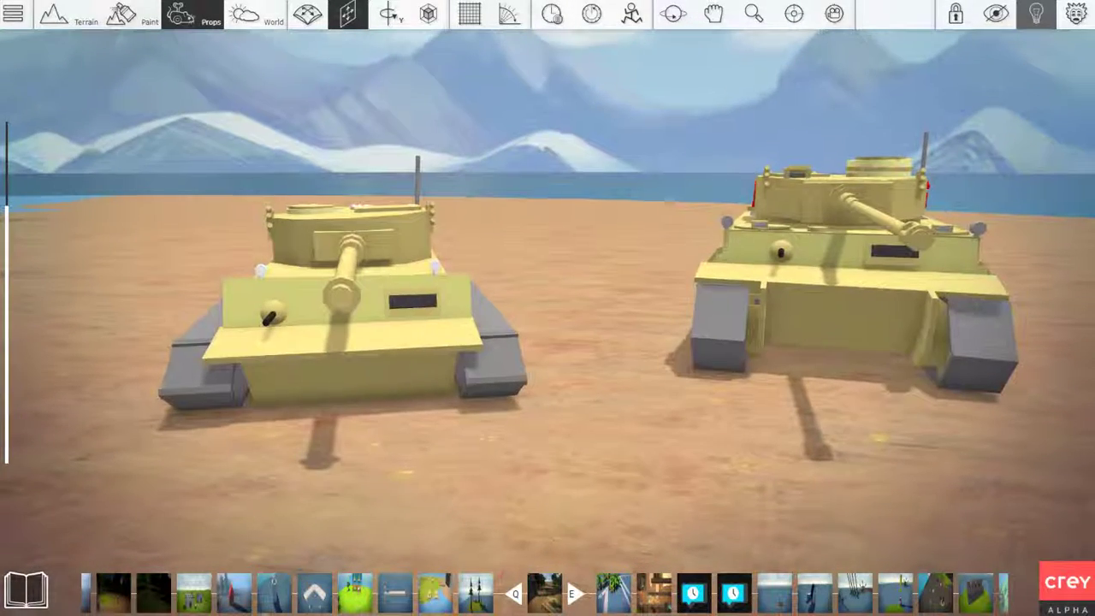
{"action": "key", "text": "d"}
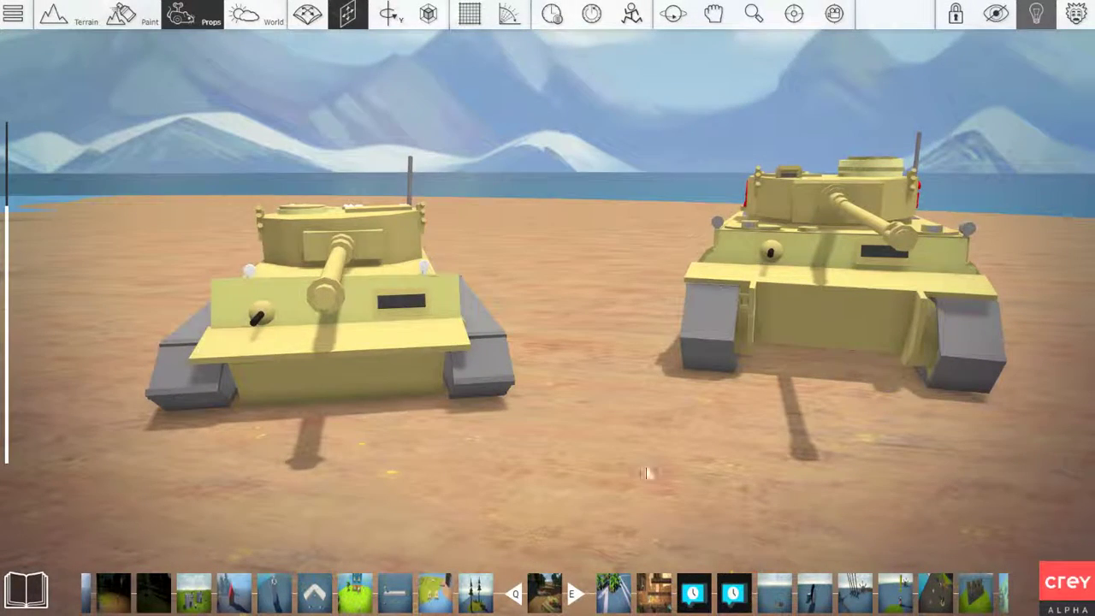
{"action": "left_click", "coordinate": [479, 369]}
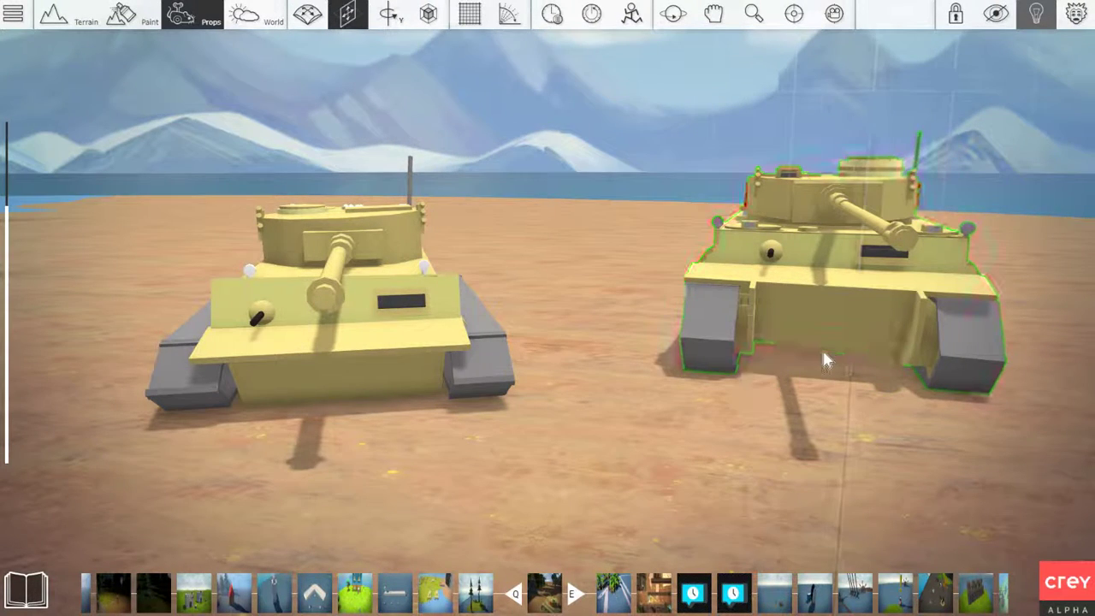
{"action": "right_click_drag", "start_coordinate": [441, 474], "coordinate": [203, 313]}
{"action": "key", "text": "w"}
{"action": "left_click", "coordinate": [528, 276]}
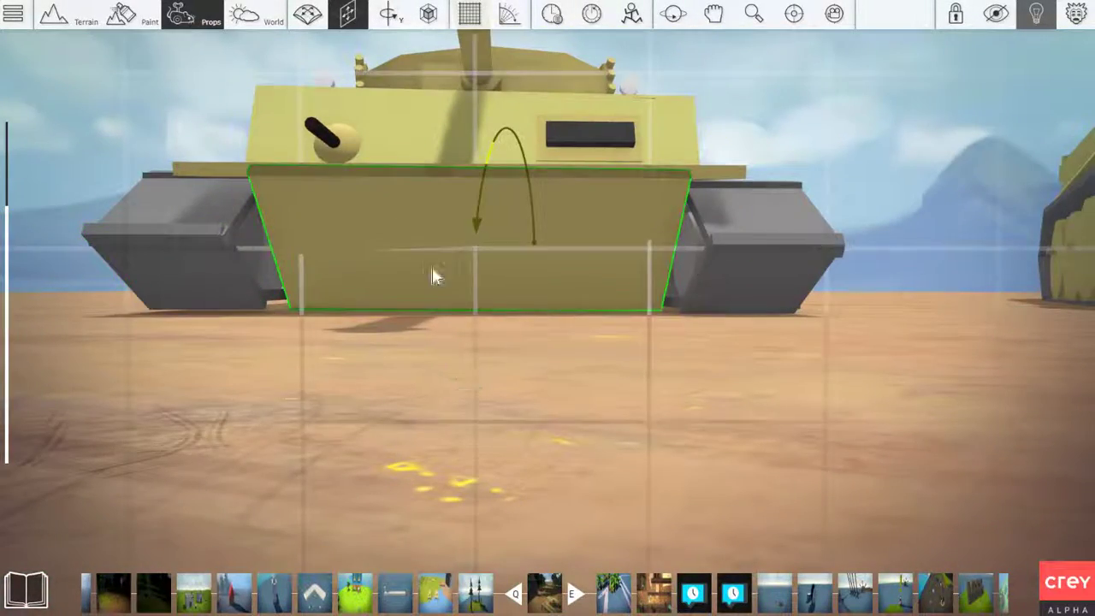
{"action": "key", "text": "a"}
{"action": "right_click_drag", "start_coordinate": [331, 318], "coordinate": [354, 275]}
{"action": "key", "text": "a"}
{"action": "right_click_drag", "start_coordinate": [279, 316], "coordinate": [314, 331]}
Examine the lower front hull, tracks and fender supports of the Tiger 1 tank marked 212
{"action": "key", "text": "d"}
{"action": "key", "text": "space"}
{"action": "key", "text": "d"}
{"action": "key", "text": "c"}
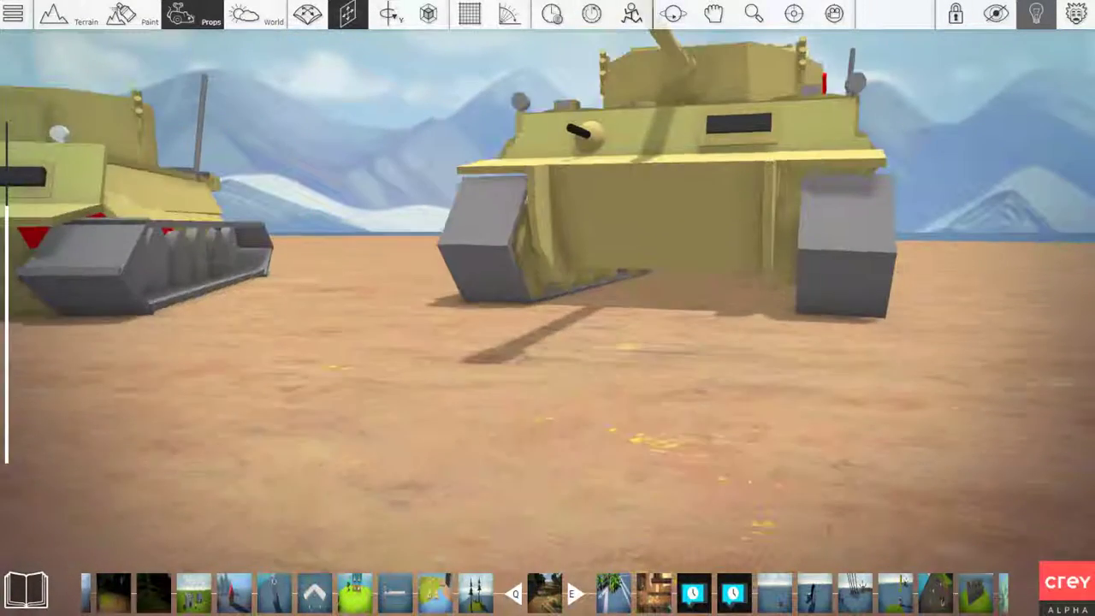
{"action": "key", "text": "w"}
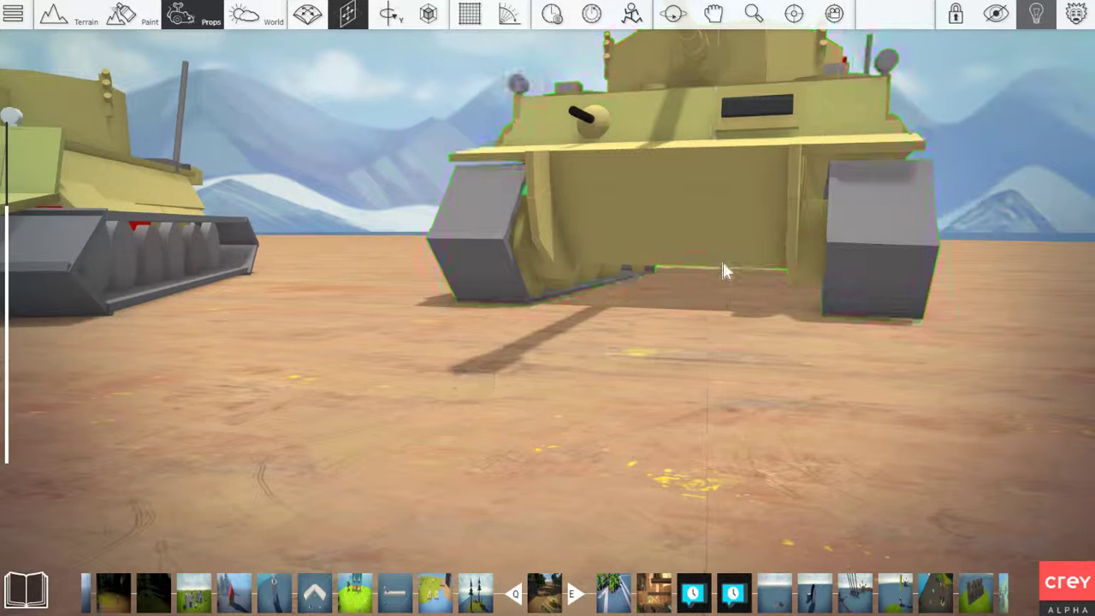
{"action": "key", "text": "a"}
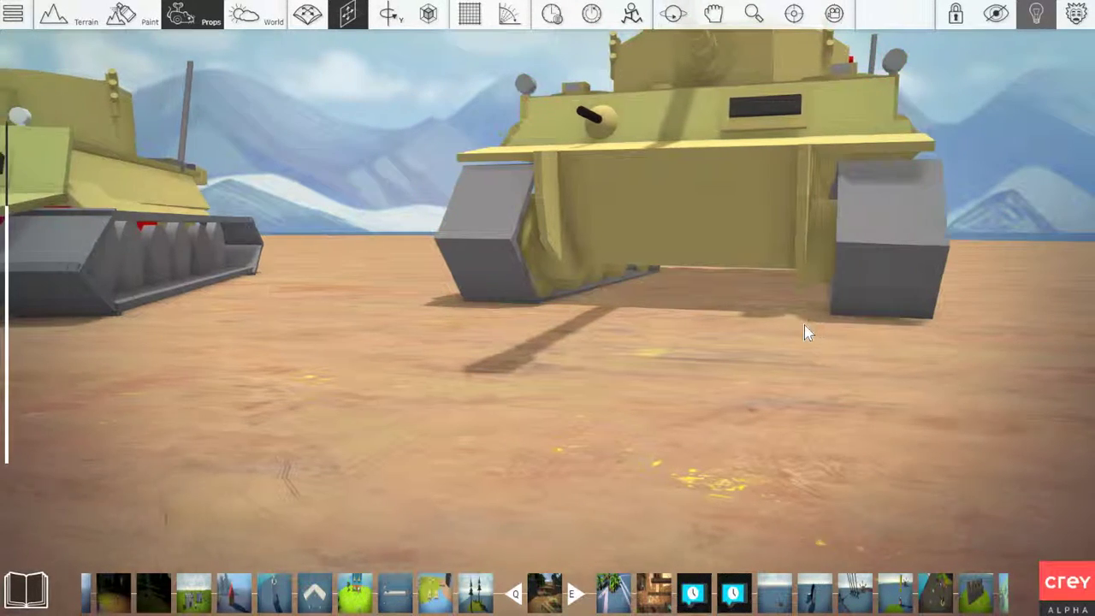
{"action": "right_click_drag", "start_coordinate": [804, 324], "coordinate": [584, 323]}
{"action": "key", "text": "d"}
{"action": "key", "text": "w"}
{"action": "left_click", "coordinate": [483, 304]}
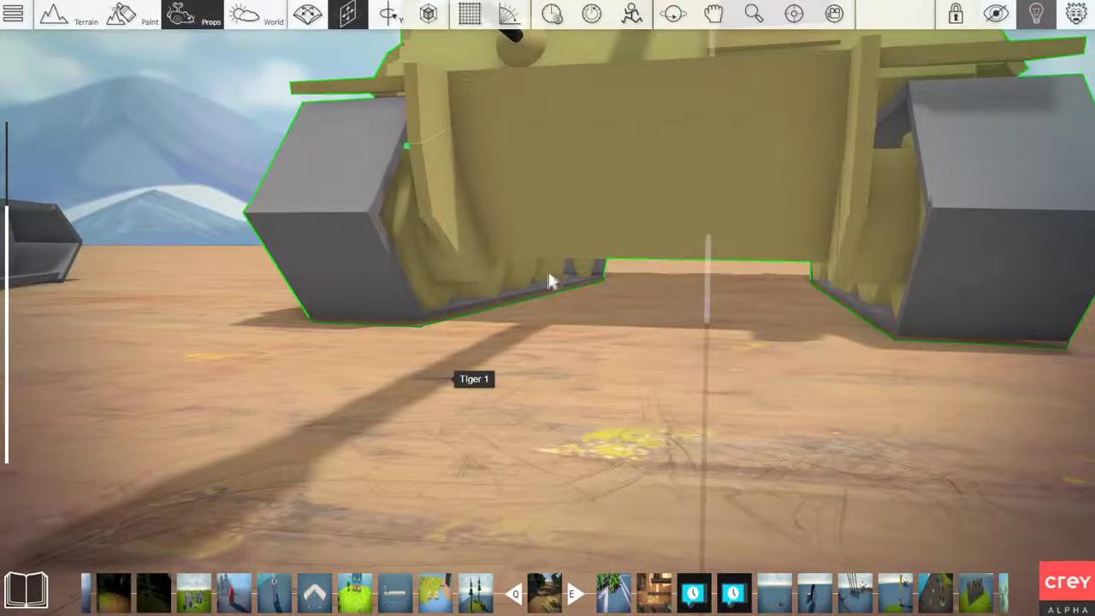
{"action": "key", "text": "s"}
{"action": "key", "text": "a"}
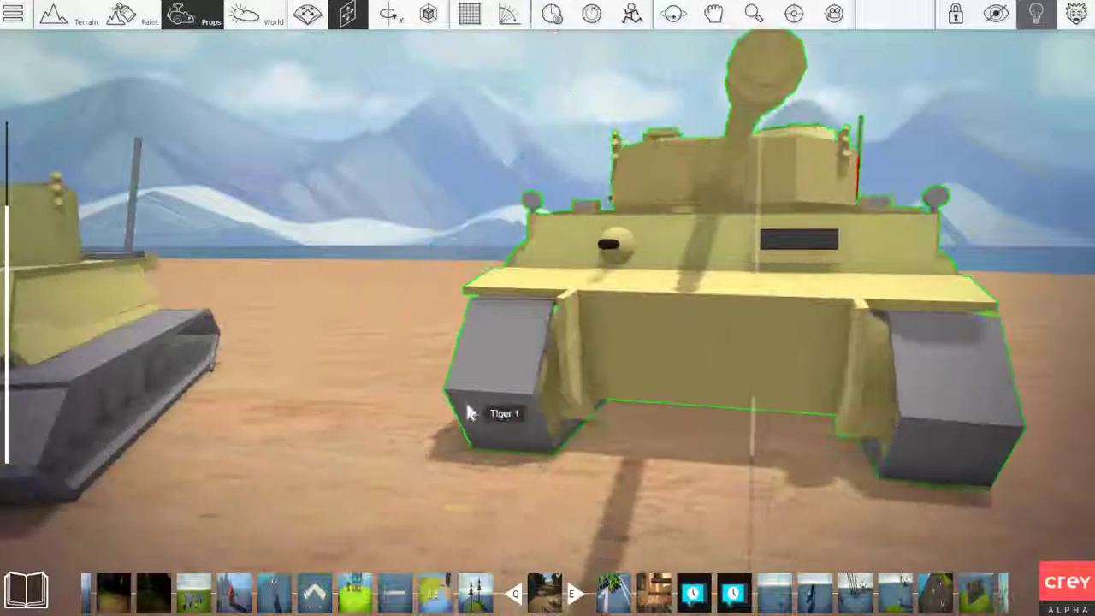
Inspect the plainer tank's front armour, including the fender plate, hull machine gun and vision slot
{"action": "right_click_drag", "start_coordinate": [469, 403], "coordinate": [547, 407]}
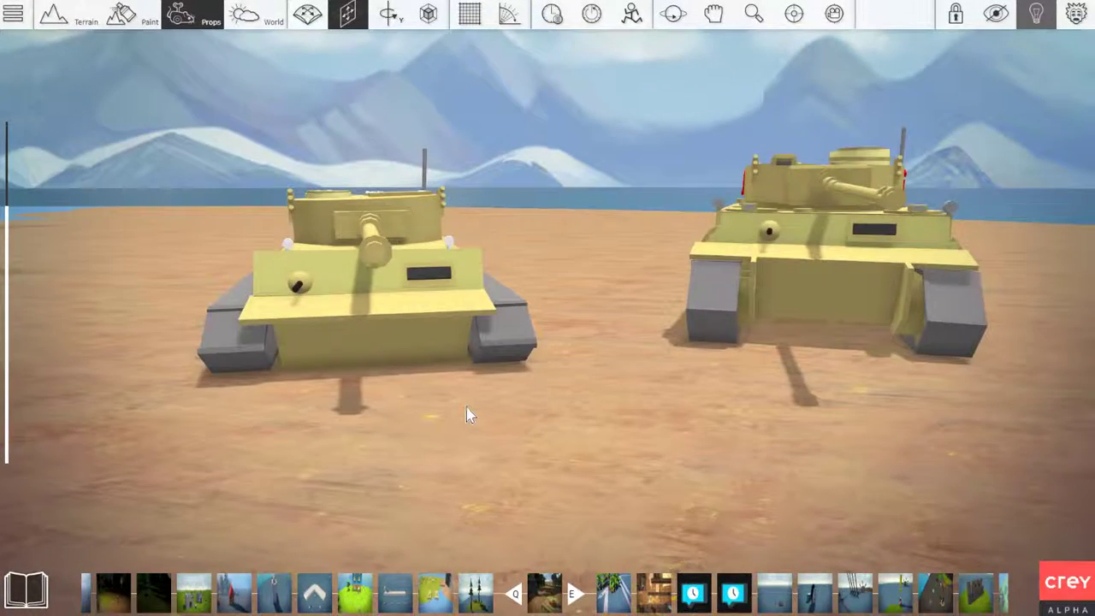
{"action": "mouse_move", "coordinate": [466, 407]}
{"action": "right_mouse_down"}
{"action": "mouse_move", "coordinate": [547, 414]}
{"action": "mouse_move", "coordinate": [594, 445]}
{"action": "mouse_move", "coordinate": [530, 424]}
{"action": "mouse_move", "coordinate": [547, 425]}
{"action": "mouse_move", "coordinate": [545, 453]}
{"action": "mouse_move", "coordinate": [476, 420]}
{"action": "right_mouse_up"}
{"action": "key", "text": "a"}
{"action": "key", "text": "w"}
{"action": "key", "text": "w"}
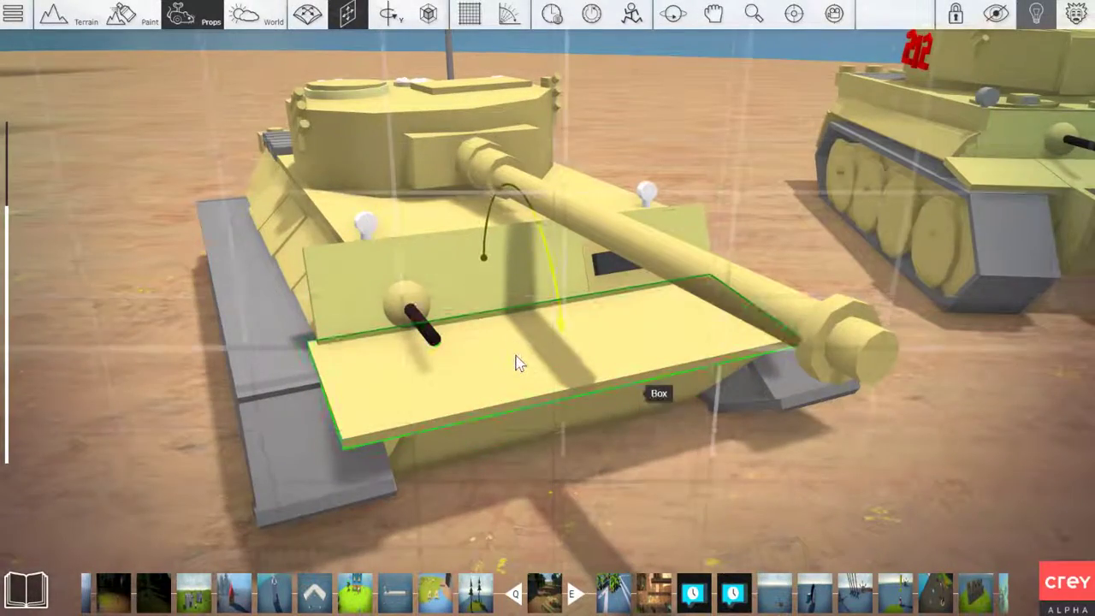
{"action": "key", "text": "s"}
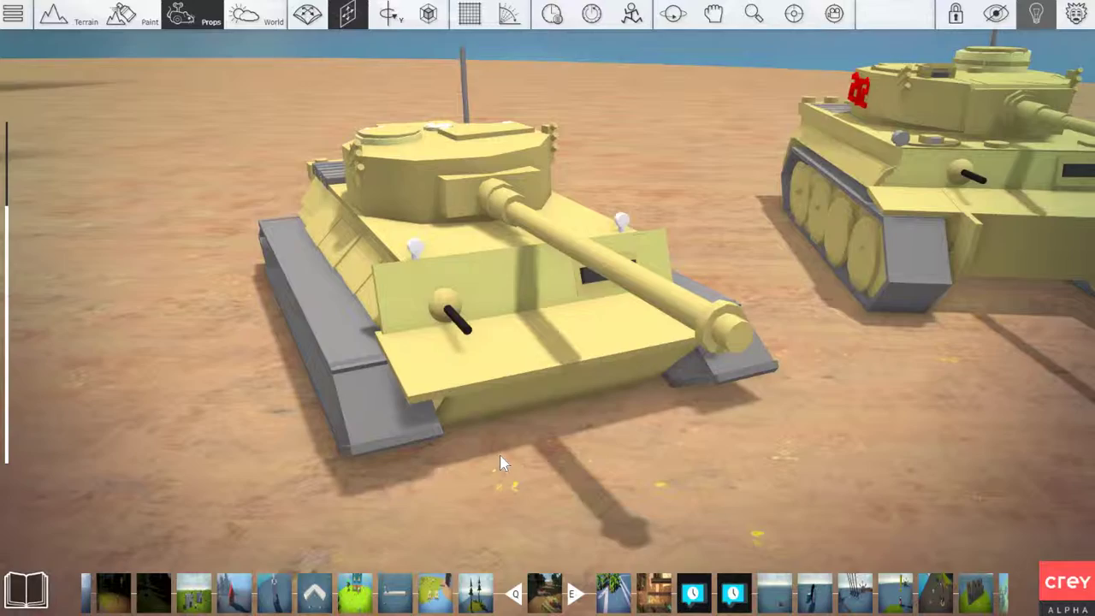
{"action": "key", "text": "d"}
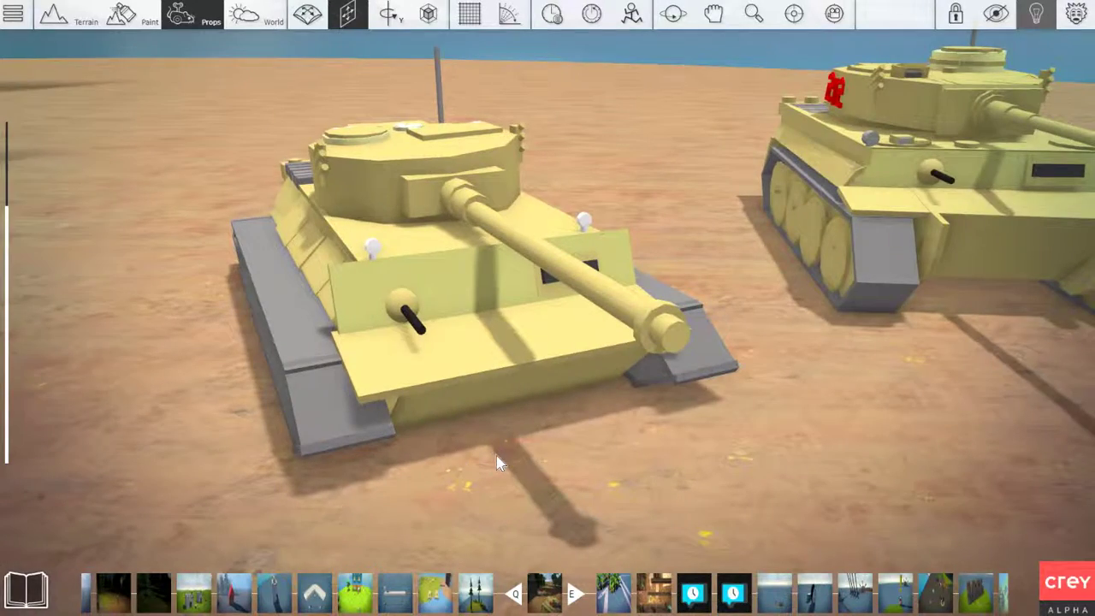
{"action": "key", "text": "d"}
{"action": "key", "text": "a"}
Examine the side armour plates and track assembly along the plainer tank's hull
{"action": "right_click_drag", "start_coordinate": [396, 397], "coordinate": [513, 419]}
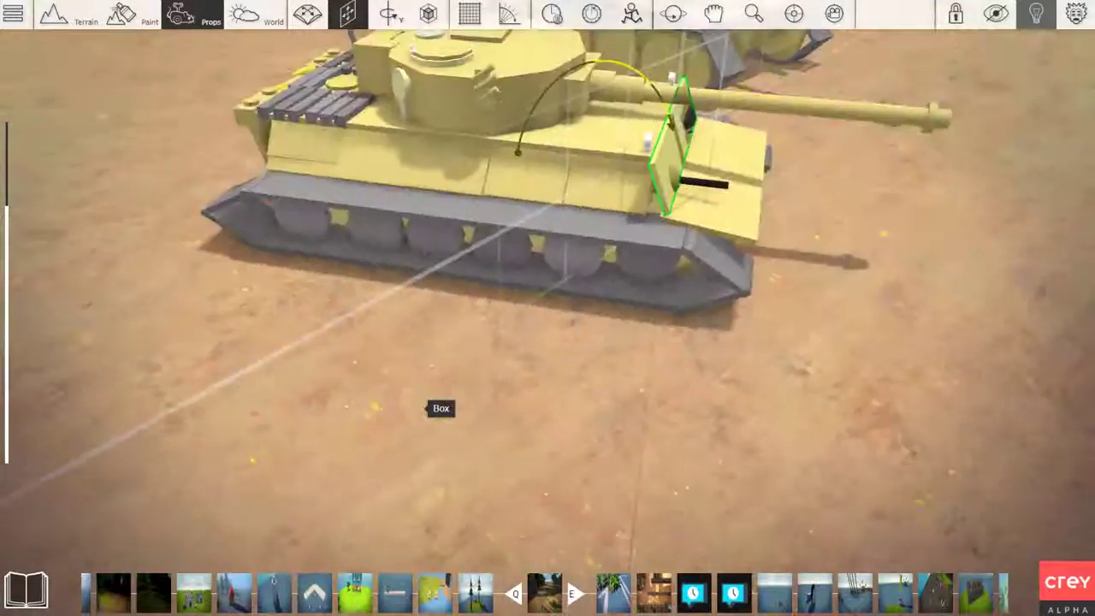
{"action": "key", "text": "w"}
{"action": "right_click_drag", "start_coordinate": [425, 408], "coordinate": [442, 382]}
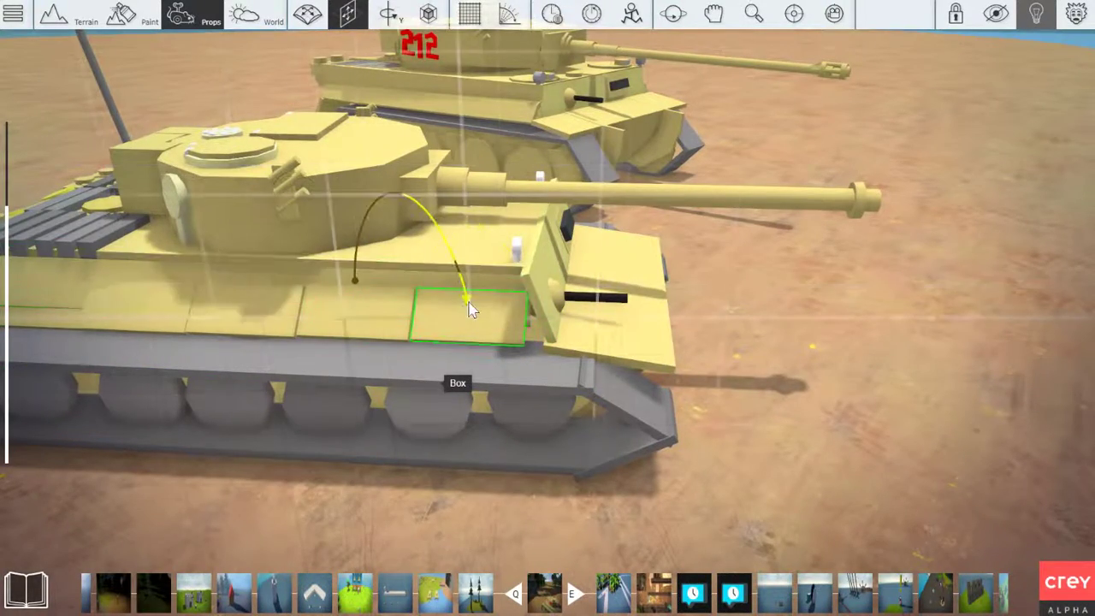
{"action": "right_click_drag", "start_coordinate": [468, 301], "coordinate": [349, 295]}
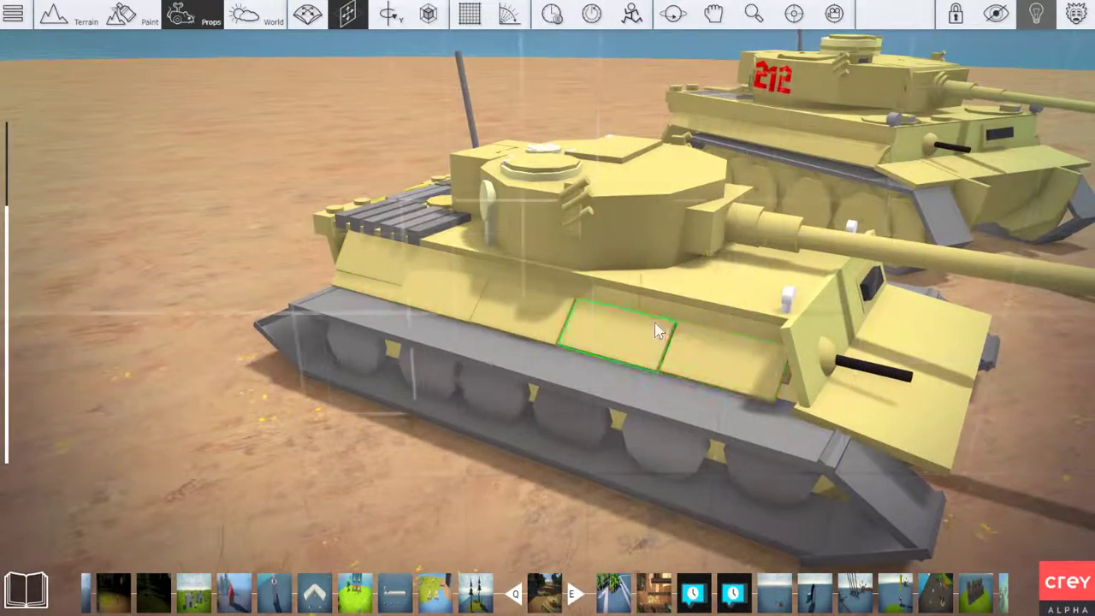
{"action": "right_click_drag", "start_coordinate": [433, 382], "coordinate": [499, 284]}
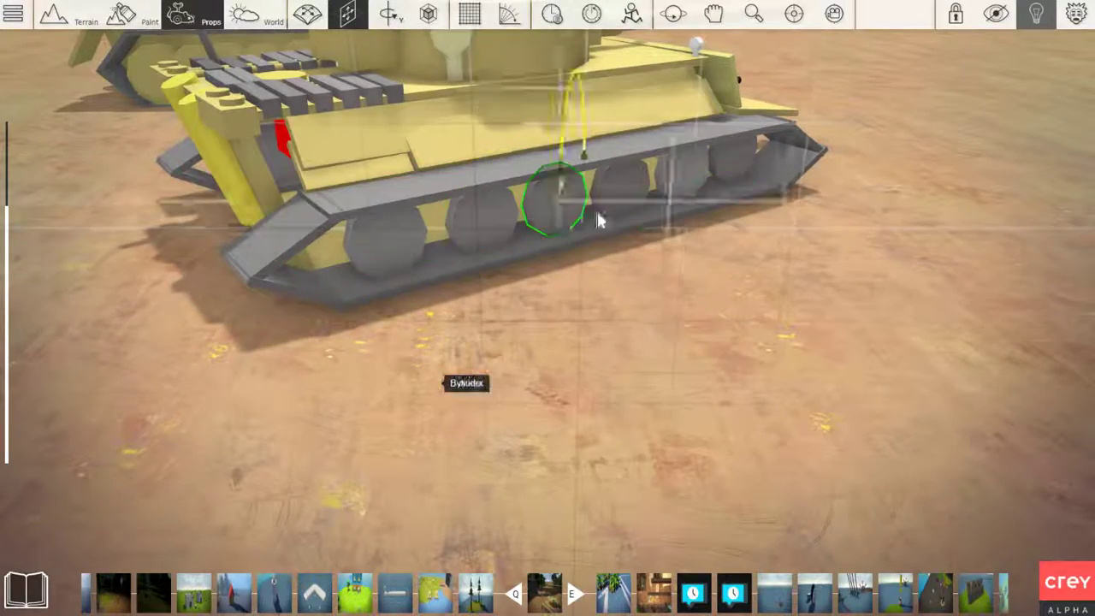
{"action": "right_click_drag", "start_coordinate": [249, 336], "coordinate": [376, 329]}
{"action": "key", "text": "w"}
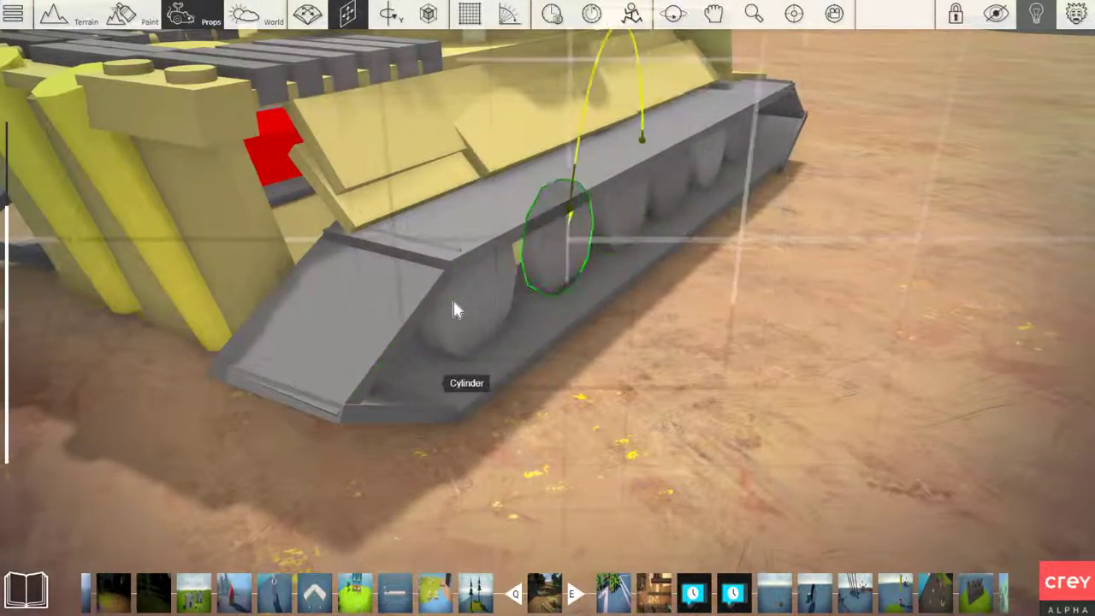
{"action": "scroll", "coordinate": [597, 284], "scroll_direction": "down", "scroll_amount": 2}
{"action": "left_click", "coordinate": [616, 263]}
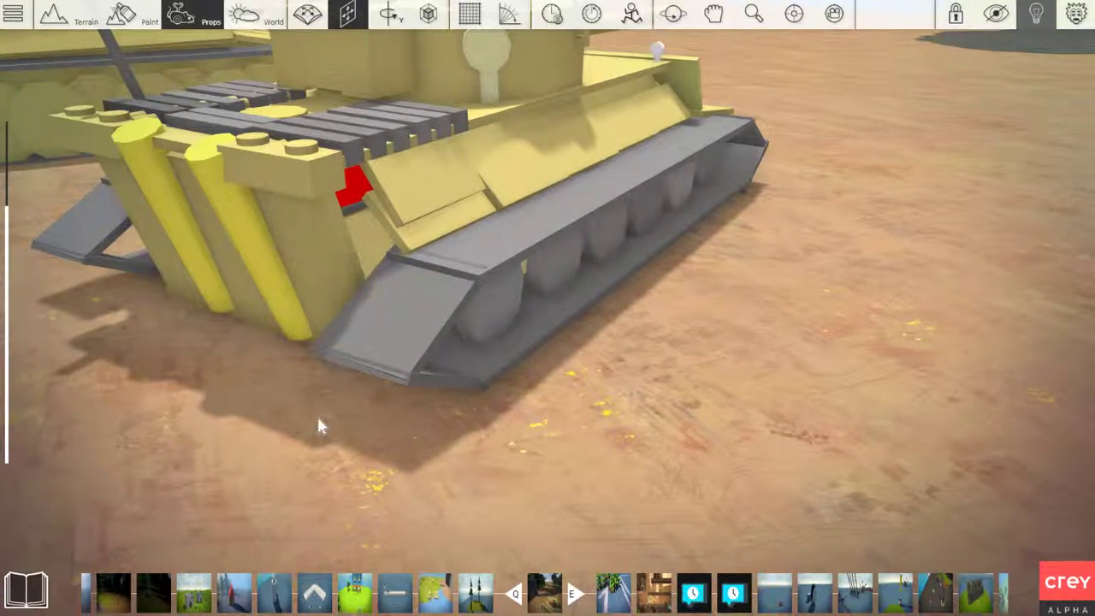
Inspect the cylinder road wheels inside the plainer tank's track up close
{"action": "key", "text": "a"}
{"action": "mouse_move", "coordinate": [319, 419]}
{"action": "right_mouse_down"}
{"action": "mouse_move", "coordinate": [329, 417]}
{"action": "mouse_move", "coordinate": [256, 402]}
{"action": "mouse_move", "coordinate": [291, 398]}
{"action": "mouse_move", "coordinate": [313, 425]}
{"action": "right_mouse_up"}
{"action": "key", "text": "d"}
{"action": "key", "text": "w"}
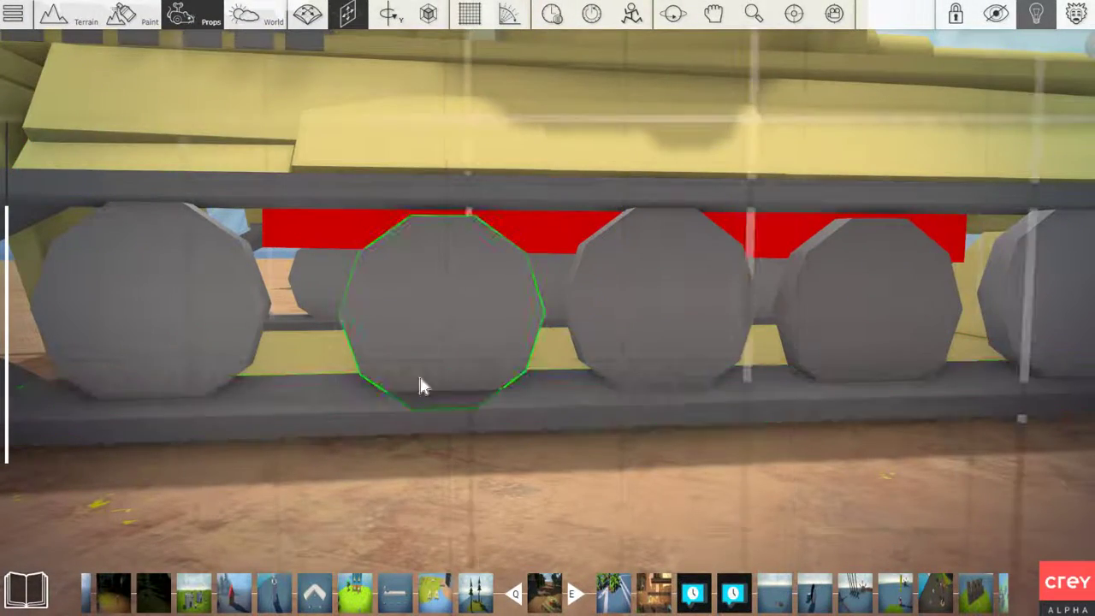
{"action": "key", "text": "s"}
{"action": "right_click_drag", "start_coordinate": [324, 412], "coordinate": [270, 409]}
{"action": "key", "text": "a"}
{"action": "key", "text": "w"}
{"action": "key", "text": "a"}
{"action": "key", "text": "s"}
{"action": "key", "text": "d"}
{"action": "key", "text": "w"}
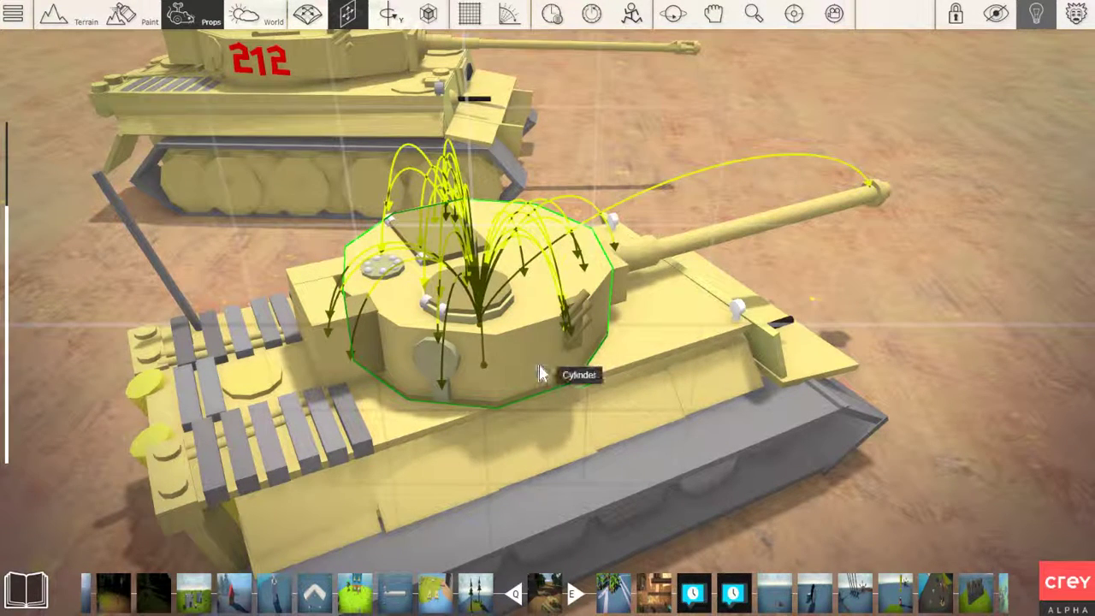
Examine the plainer tank's turret body, side fittings and main gun barrel up to the muzzle
{"action": "key", "text": "w"}
{"action": "right_click_drag", "start_coordinate": [545, 348], "coordinate": [476, 339]}
{"action": "key", "text": "d"}
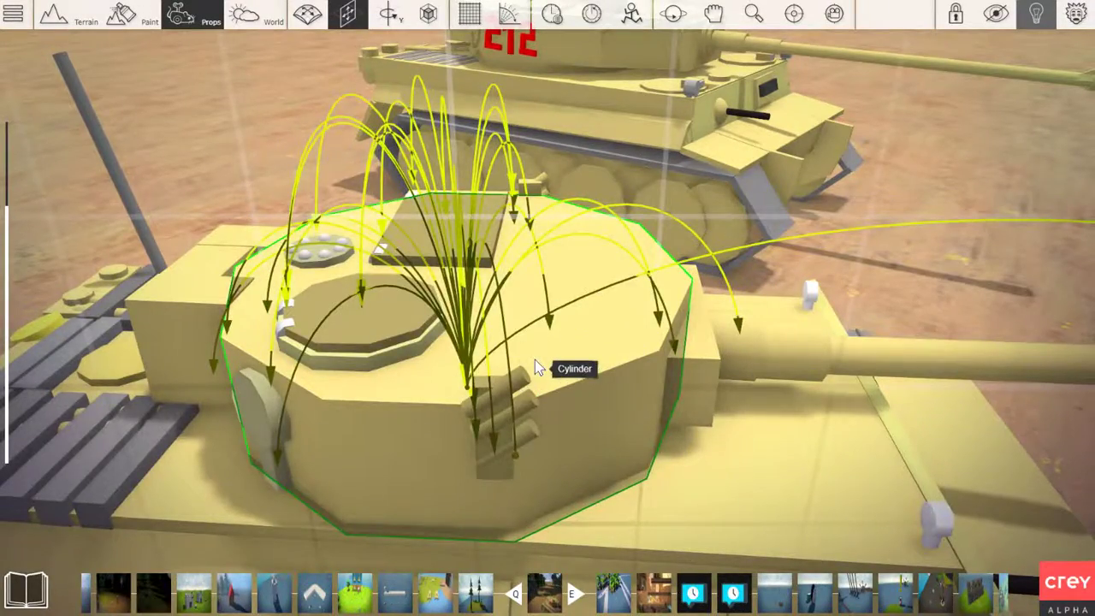
{"action": "key", "text": "d"}
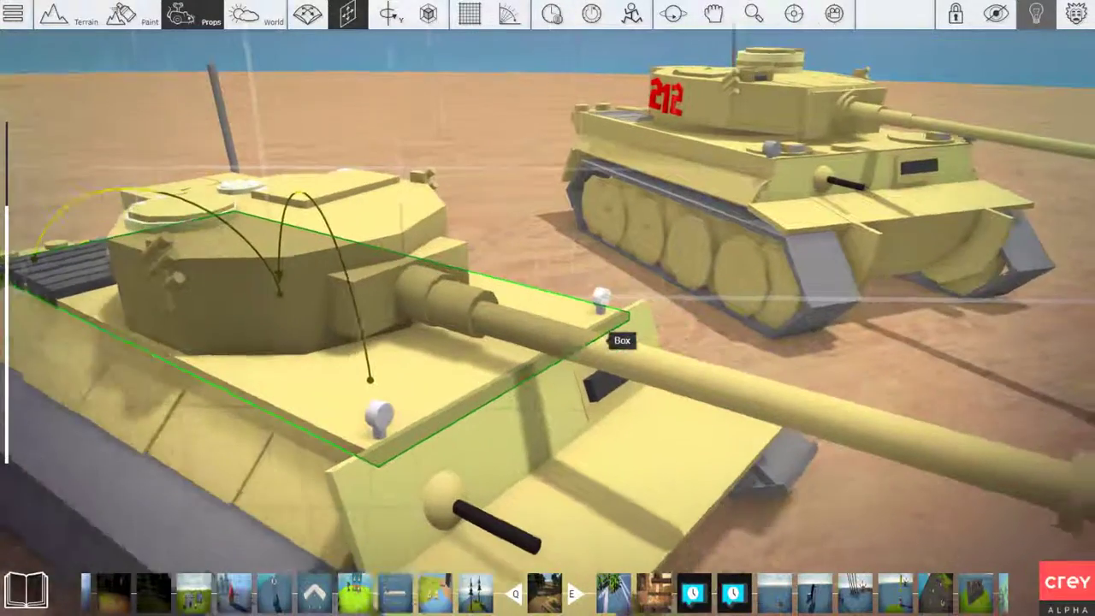
{"action": "right_click_drag", "start_coordinate": [603, 333], "coordinate": [602, 332]}
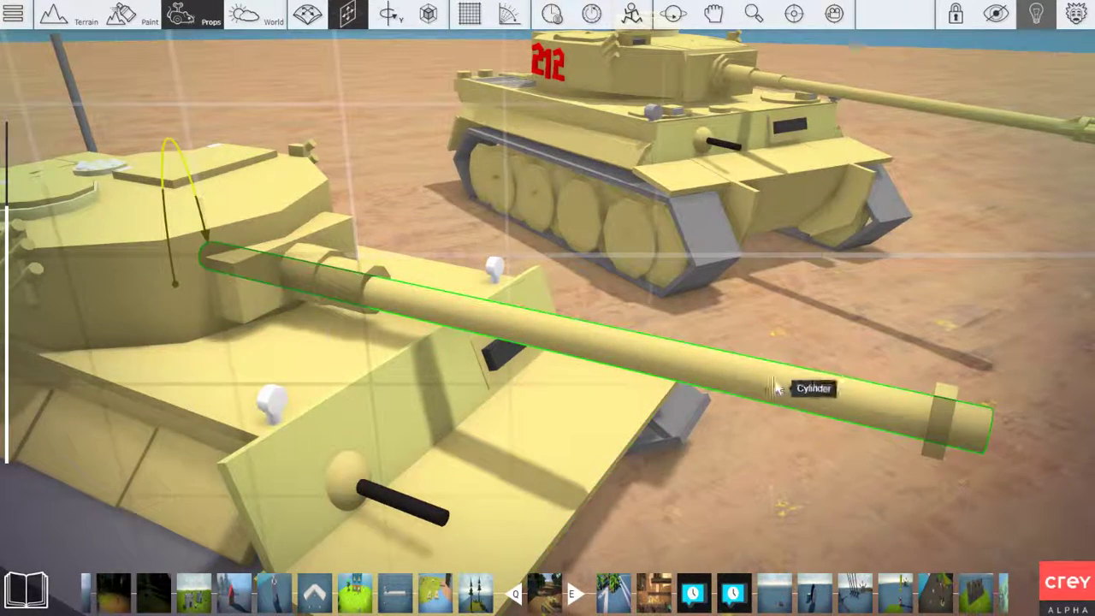
{"action": "key", "text": "d"}
{"action": "right_click_drag", "start_coordinate": [976, 446], "coordinate": [621, 439]}
{"action": "key", "text": "d"}
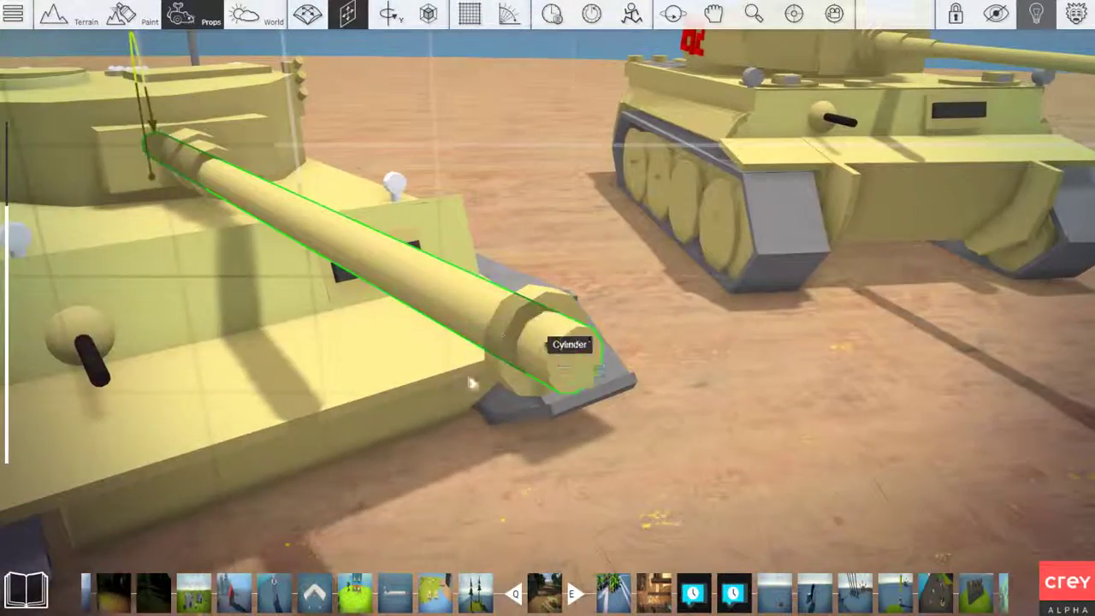
Inspect the hatches and box plate on the plainer tank's turret roof from above
{"action": "right_click_drag", "start_coordinate": [758, 472], "coordinate": [535, 354]}
{"action": "key", "text": "w"}
{"action": "key", "text": "w"}
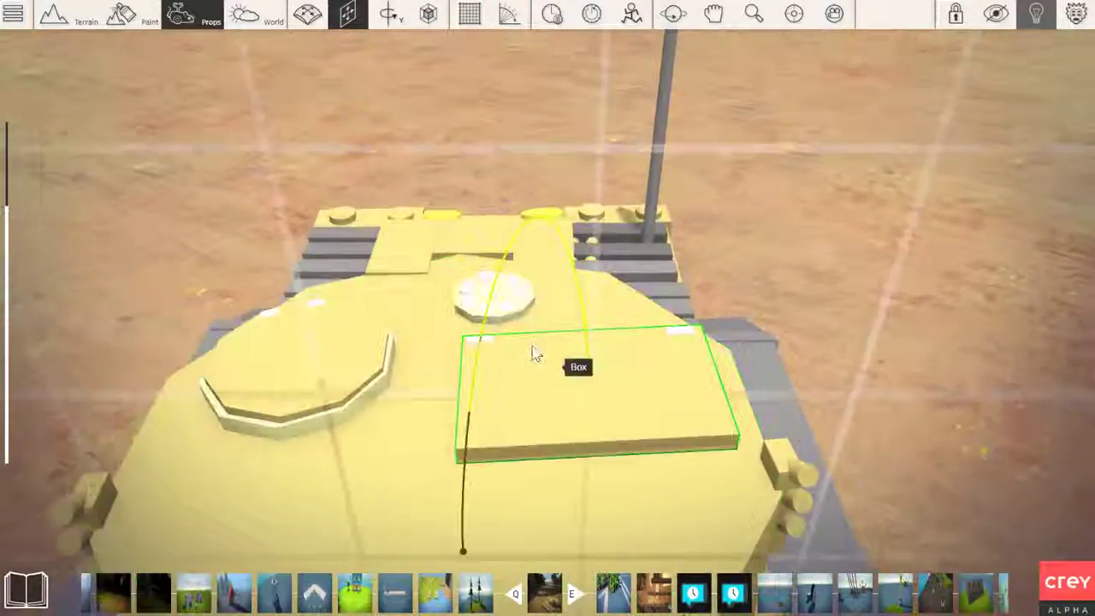
{"action": "key", "text": "s"}
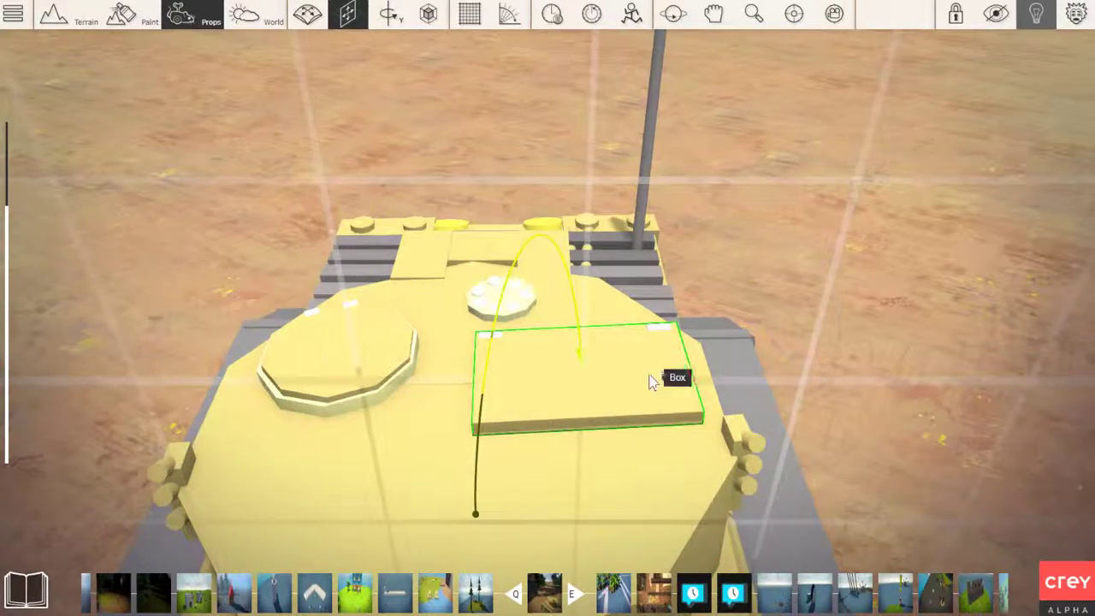
Examine the plainer tank's rear deck, including the grille slats, antenna and exhaust cylinders
{"action": "key", "text": "d"}
{"action": "right_click_drag", "start_coordinate": [647, 384], "coordinate": [440, 382]}
{"action": "key", "text": "w"}
{"action": "key", "text": "d"}
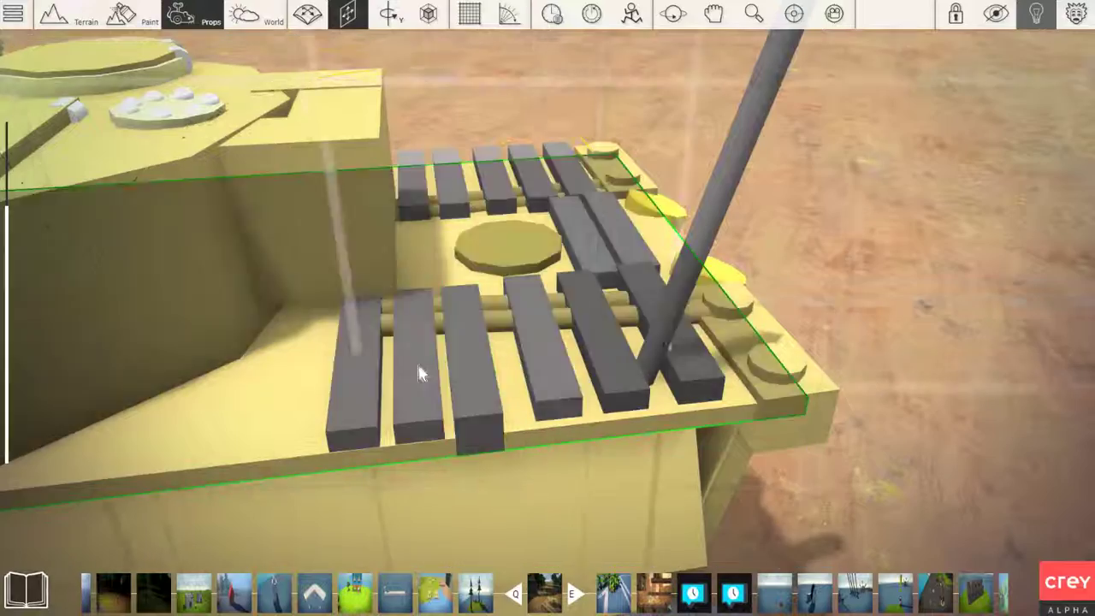
{"action": "key", "text": "d"}
{"action": "right_click_drag", "start_coordinate": [481, 373], "coordinate": [408, 379]}
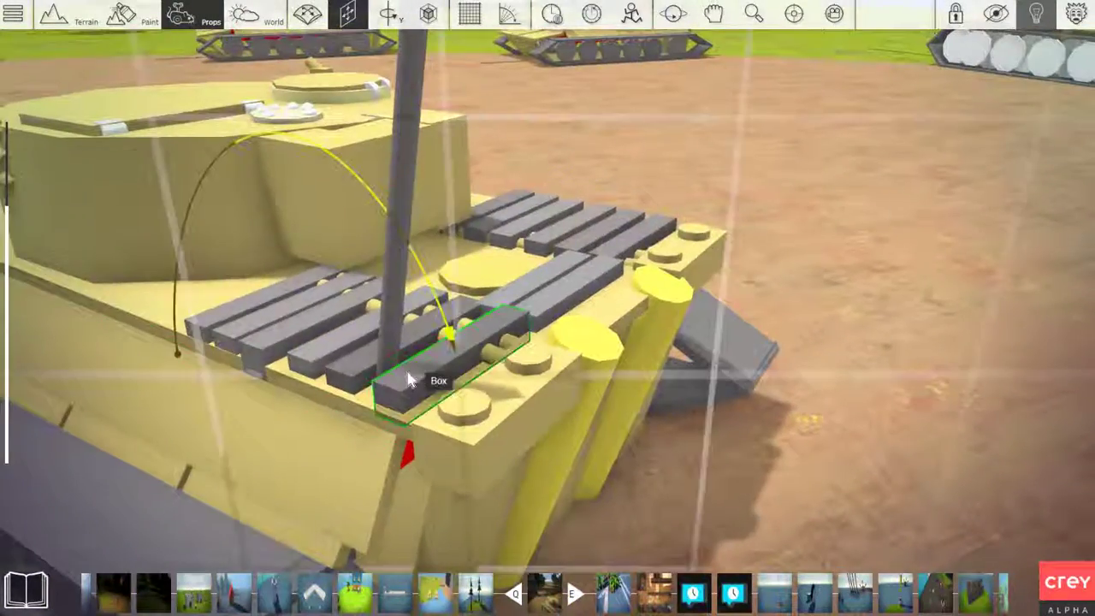
{"action": "key", "text": "w"}
{"action": "right_click_drag", "start_coordinate": [595, 345], "coordinate": [680, 349]}
{"action": "key", "text": "s"}
{"action": "key", "text": "d"}
{"action": "key", "text": "w"}
{"action": "key", "text": "c"}
Review the whole plainer tank from the rear around to the front
{"action": "key", "text": "s"}
{"action": "key", "text": "space"}
{"action": "key", "text": "s"}
{"action": "key", "text": "a"}
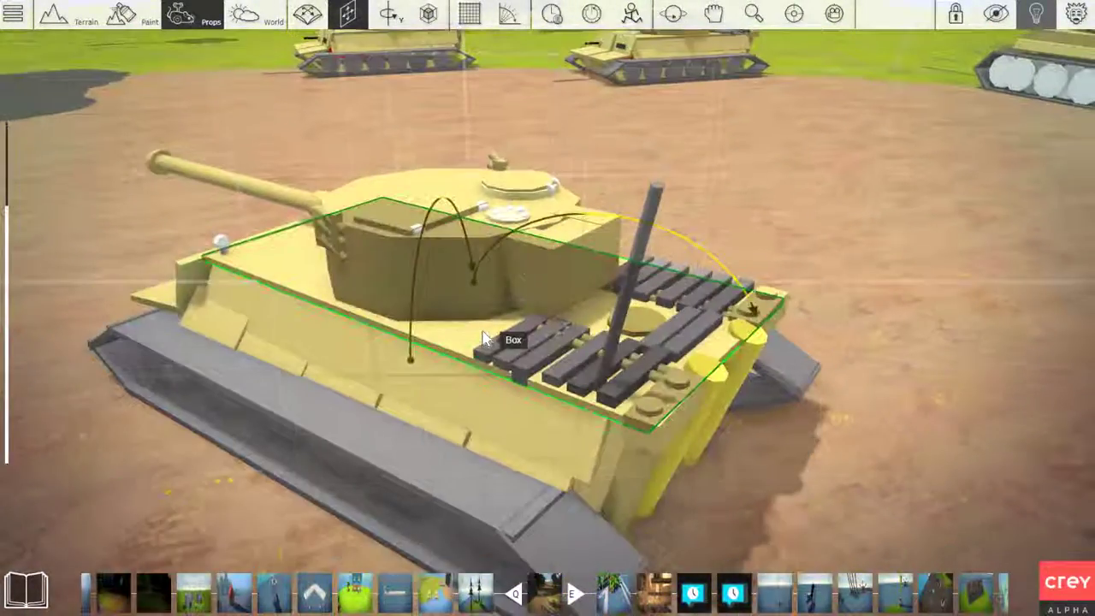
{"action": "key", "text": "a"}
{"action": "right_click_drag", "start_coordinate": [489, 333], "coordinate": [641, 335]}
{"action": "key", "text": "s"}
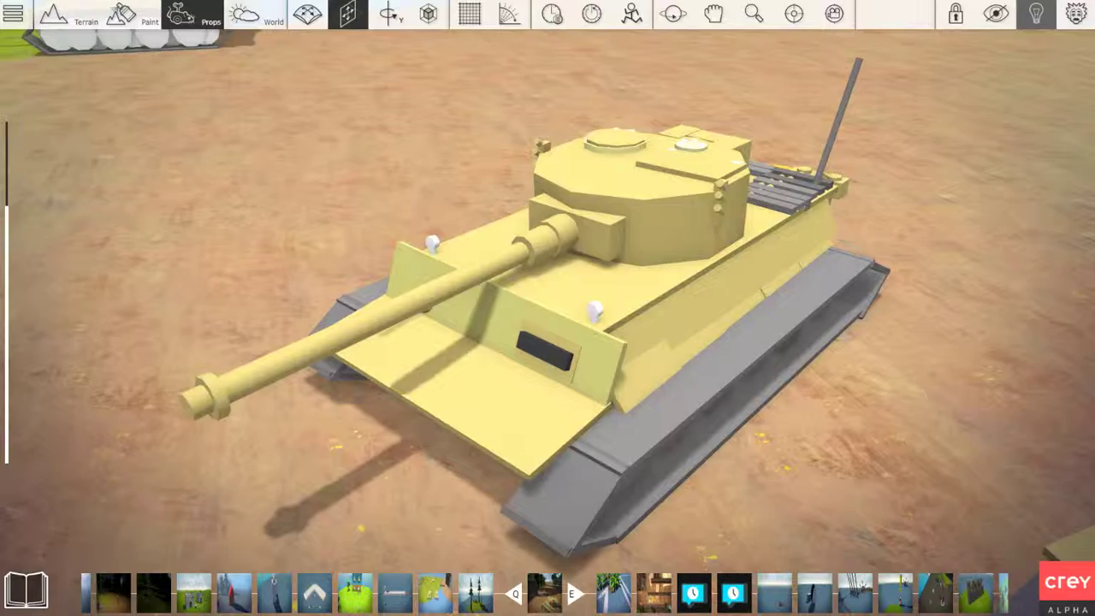
{"action": "key", "text": "s"}
{"action": "key", "text": "w"}
{"action": "key", "text": "s"}
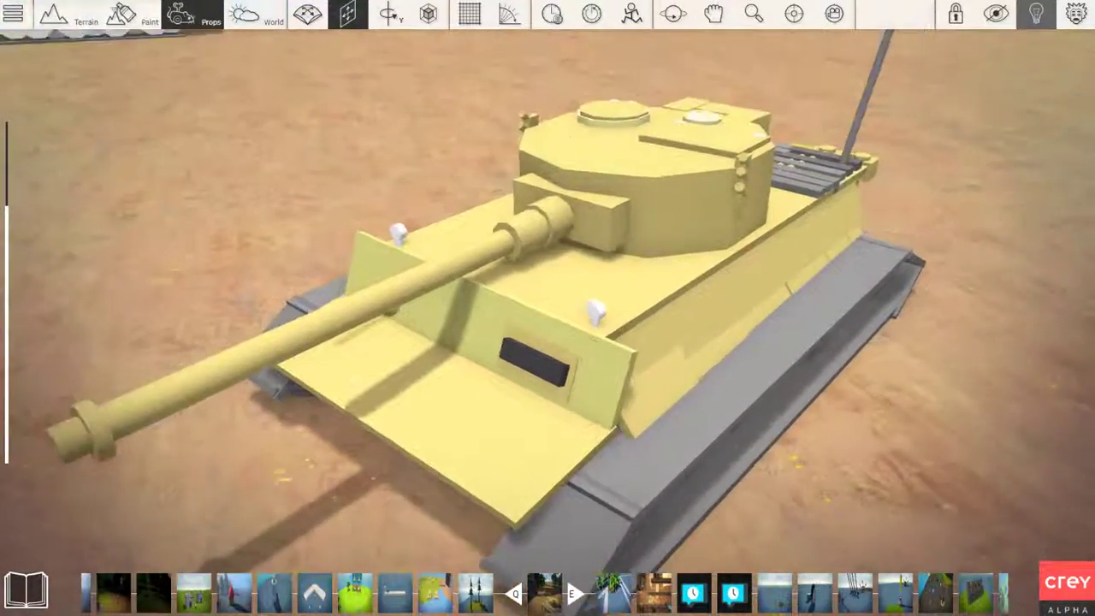
{"action": "right_click_drag", "start_coordinate": [547, 308], "coordinate": [650, 323]}
{"action": "key", "text": "s"}
{"action": "key", "text": "w"}
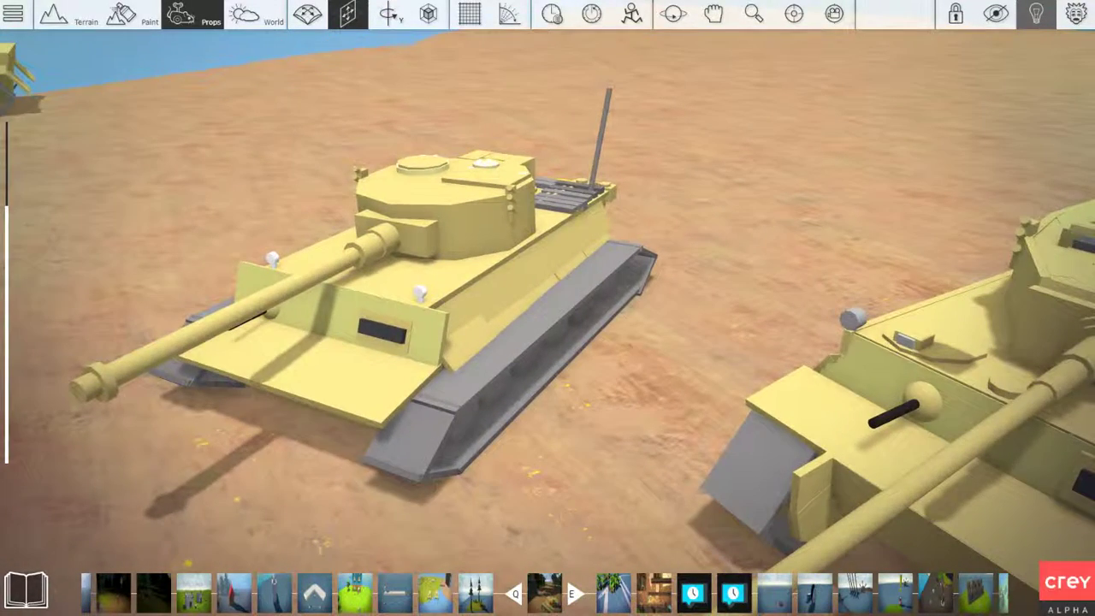
Compare the front and side of the tank numbered 212 with the plainer tank beside it
{"action": "right_click_drag", "start_coordinate": [547, 308], "coordinate": [761, 312]}
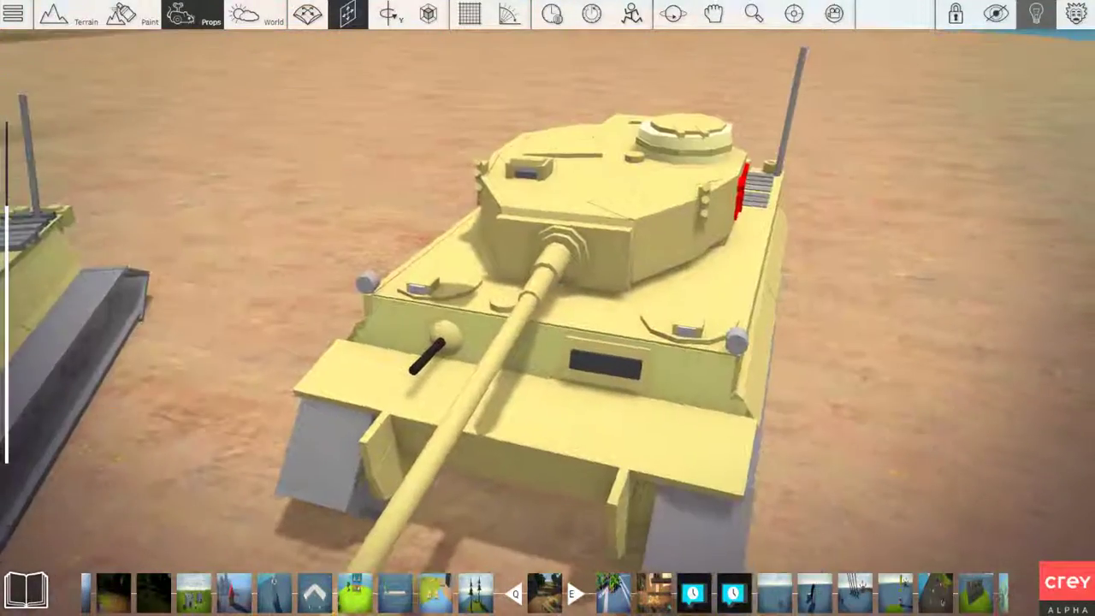
{"action": "key", "text": "a"}
{"action": "right_click_drag", "start_coordinate": [280, 206], "coordinate": [338, 195]}
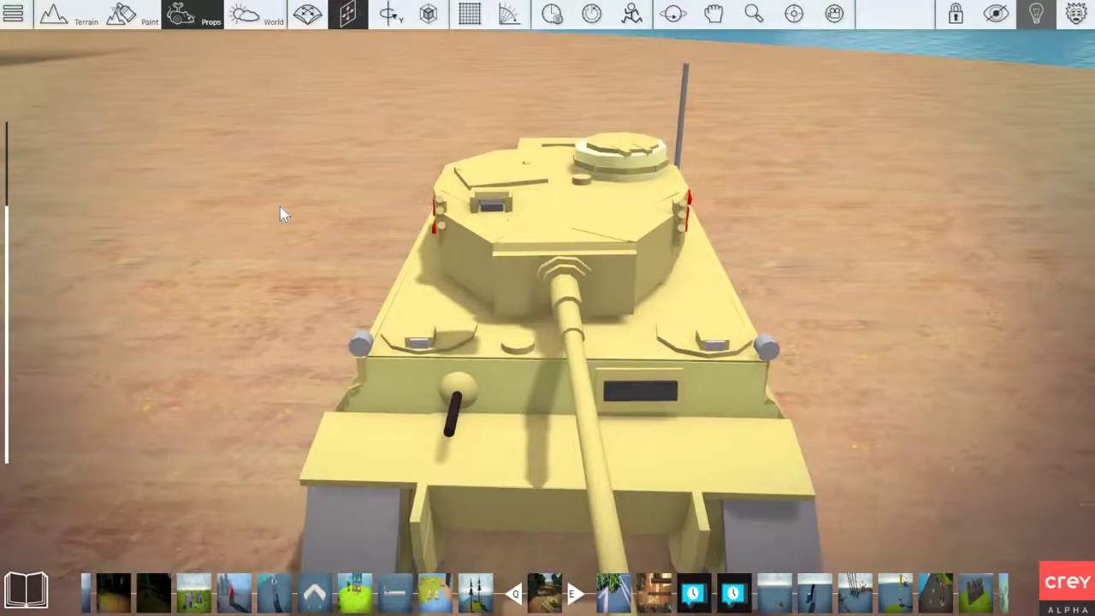
{"action": "key", "text": "s"}
{"action": "key", "text": "d"}
{"action": "right_click_drag", "start_coordinate": [548, 308], "coordinate": [424, 244]}
{"action": "key", "text": "w"}
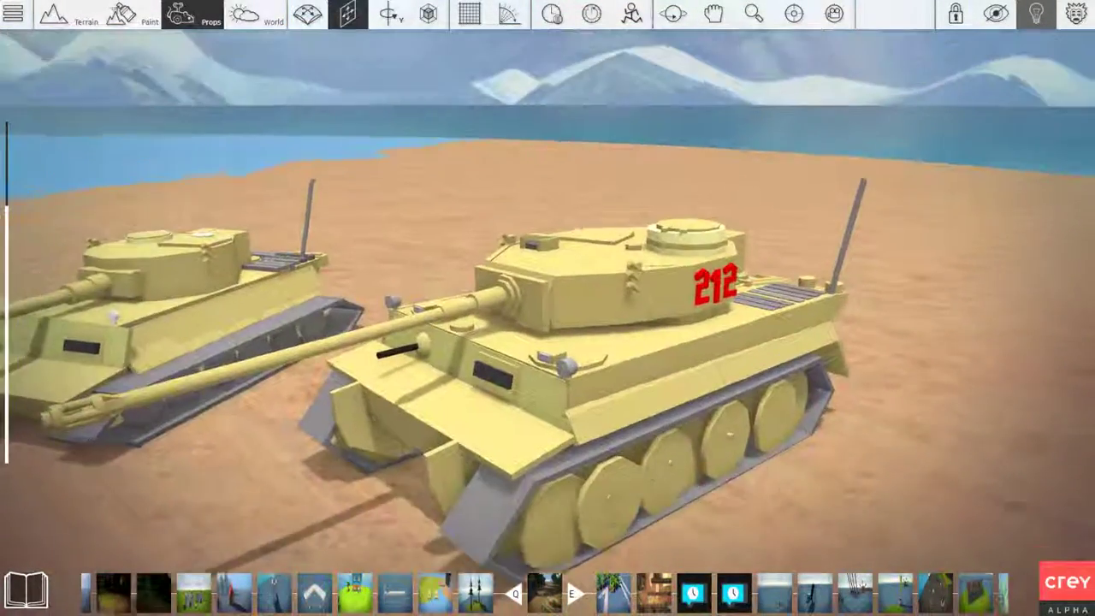
{"action": "key", "text": "s"}
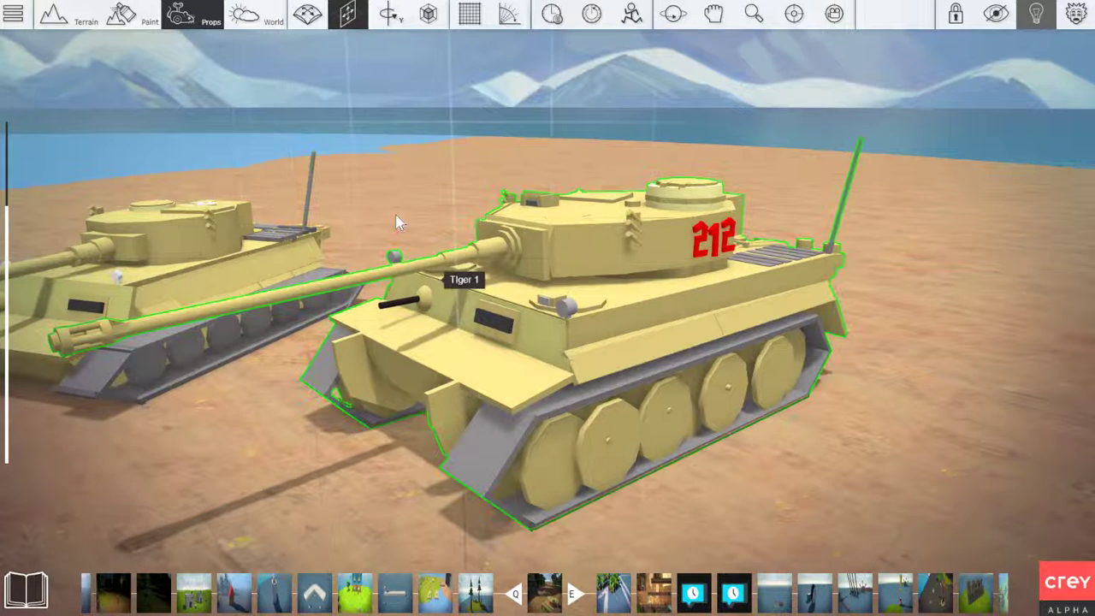
Look inside the hull of the tank numbered 212, along its floor and side walls
{"action": "right_click_drag", "start_coordinate": [386, 181], "coordinate": [395, 147]}
{"action": "key", "text": "a"}
{"action": "key", "text": "s"}
{"action": "key", "text": "w"}
{"action": "key", "text": "s"}
{"action": "key", "text": "a"}
{"action": "key", "text": "w"}
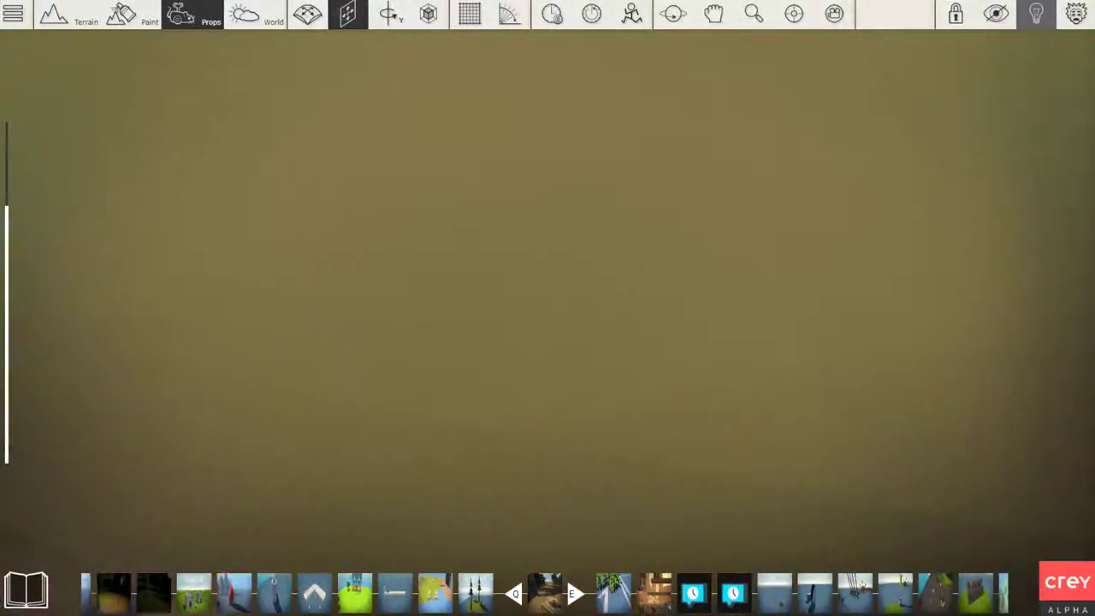
{"action": "right_click_drag", "start_coordinate": [391, 179], "coordinate": [449, 153]}
{"action": "key", "text": "s"}
{"action": "right_click_drag", "start_coordinate": [405, 205], "coordinate": [376, 210]}
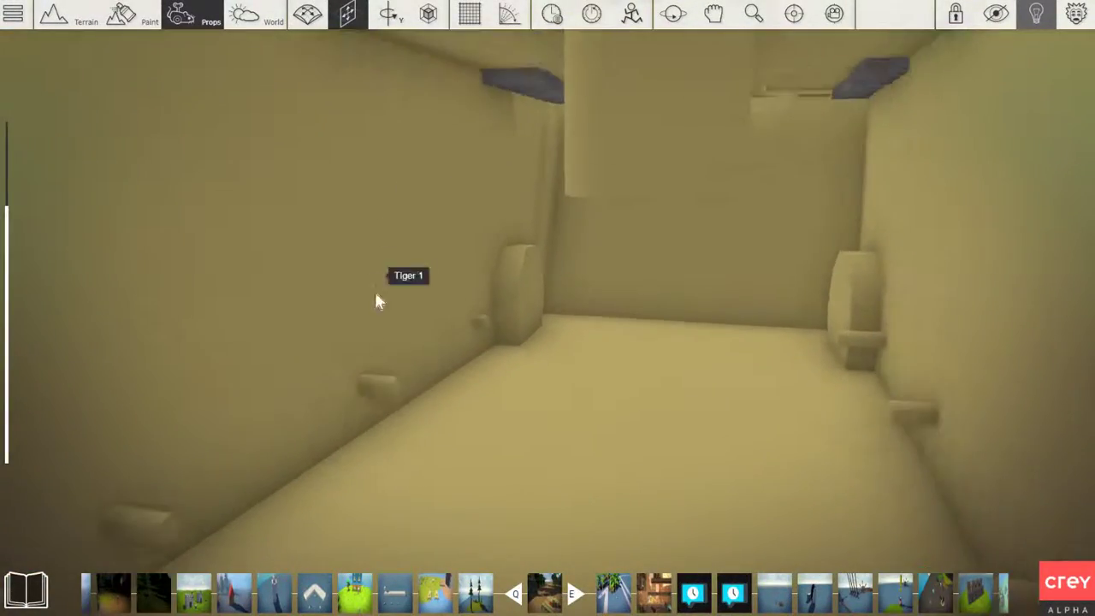
Examine the axle stubs along the inner hull wall of the tank numbered 212
{"action": "key", "text": "a"}
{"action": "key", "text": "w"}
{"action": "right_click_drag", "start_coordinate": [399, 251], "coordinate": [582, 248]}
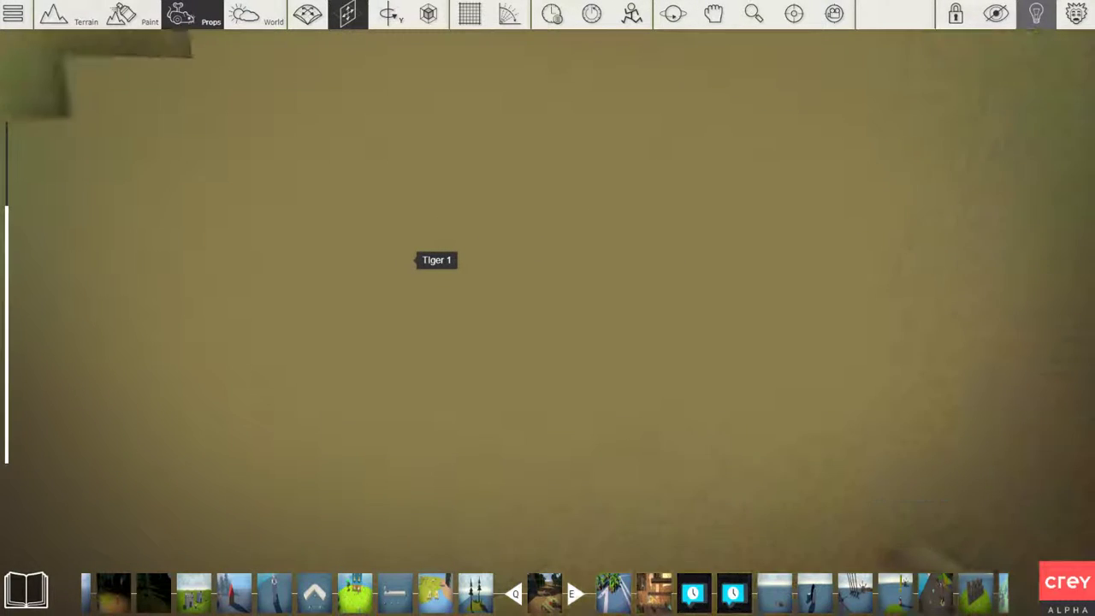
{"action": "key", "text": "s"}
{"action": "key", "text": "d"}
{"action": "key", "text": "w"}
{"action": "key", "text": "s"}
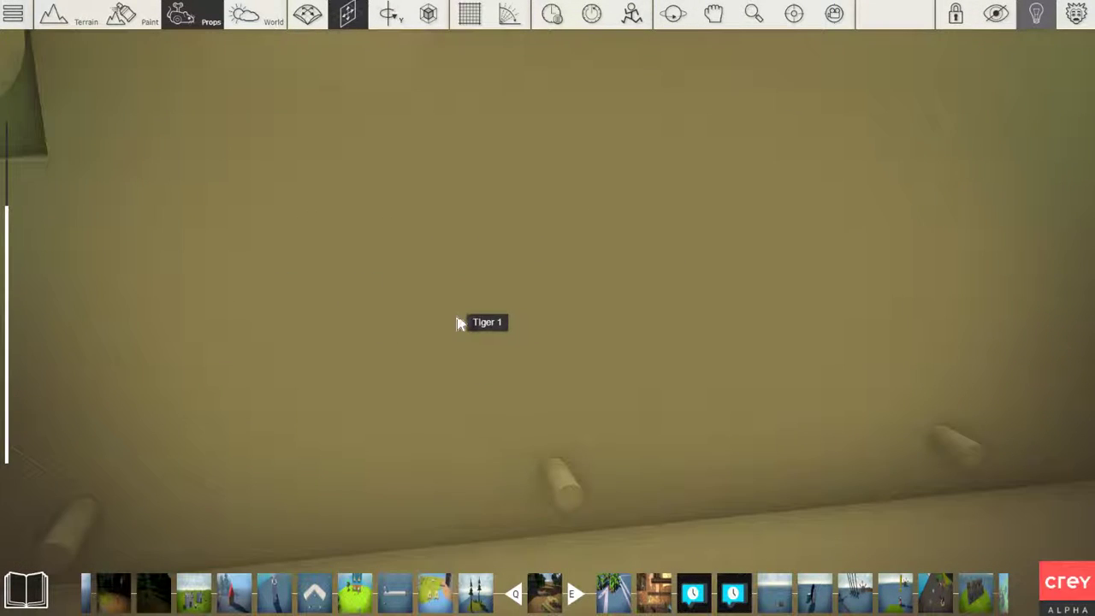
{"action": "key", "text": "s"}
Examine the overlapping road wheels and track frame along the side of the tank numbered 212
{"action": "right_click_drag", "start_coordinate": [460, 318], "coordinate": [522, 312]}
{"action": "key", "text": "d"}
{"action": "key", "text": "d"}
{"action": "key", "text": "w"}
{"action": "key", "text": "w"}
{"action": "key", "text": "s"}
{"action": "key", "text": "w"}
{"action": "key", "text": "w"}
{"action": "key", "text": "d"}
{"action": "key", "text": "s"}
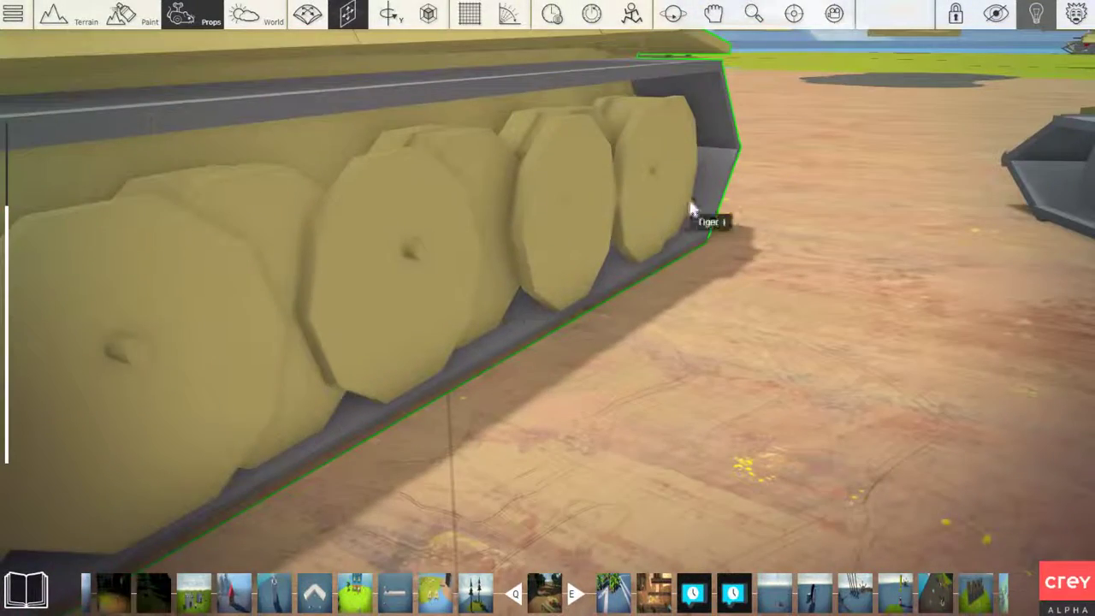
{"action": "right_click_drag", "start_coordinate": [687, 205], "coordinate": [581, 219]}
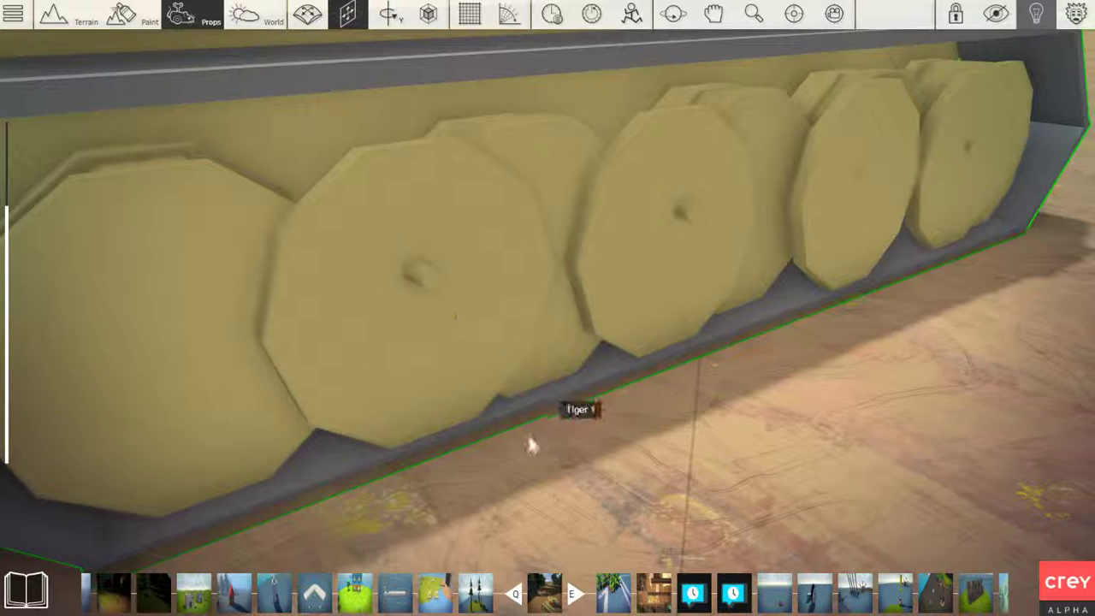
{"action": "right_click_drag", "start_coordinate": [261, 350], "coordinate": [368, 350]}
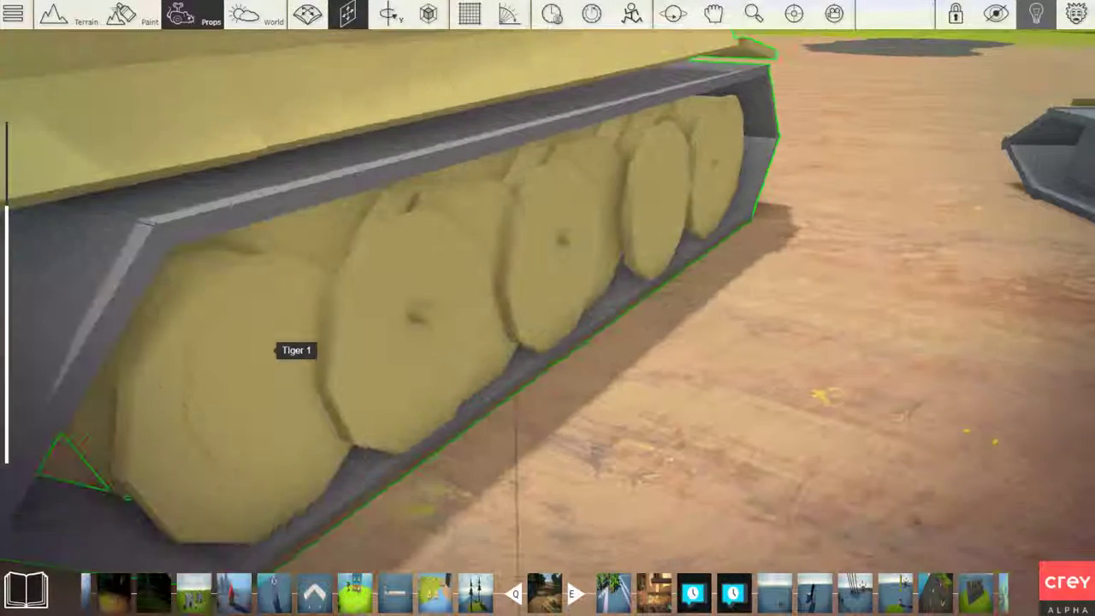
{"action": "scroll", "coordinate": [264, 346], "scroll_direction": "down", "scroll_amount": 2}
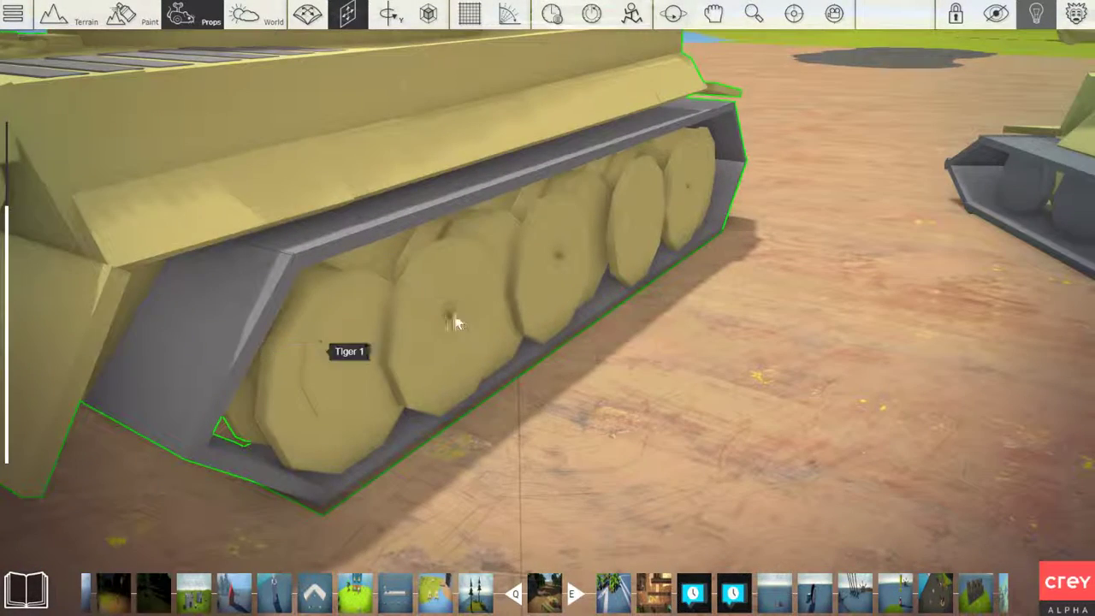
{"action": "scroll", "coordinate": [390, 345], "scroll_direction": "down", "scroll_amount": 2}
Inspect the side skirt of the tank numbered 212 and its join with the front plate below the headlight
{"action": "right_click_drag", "start_coordinate": [390, 346], "coordinate": [308, 380]}
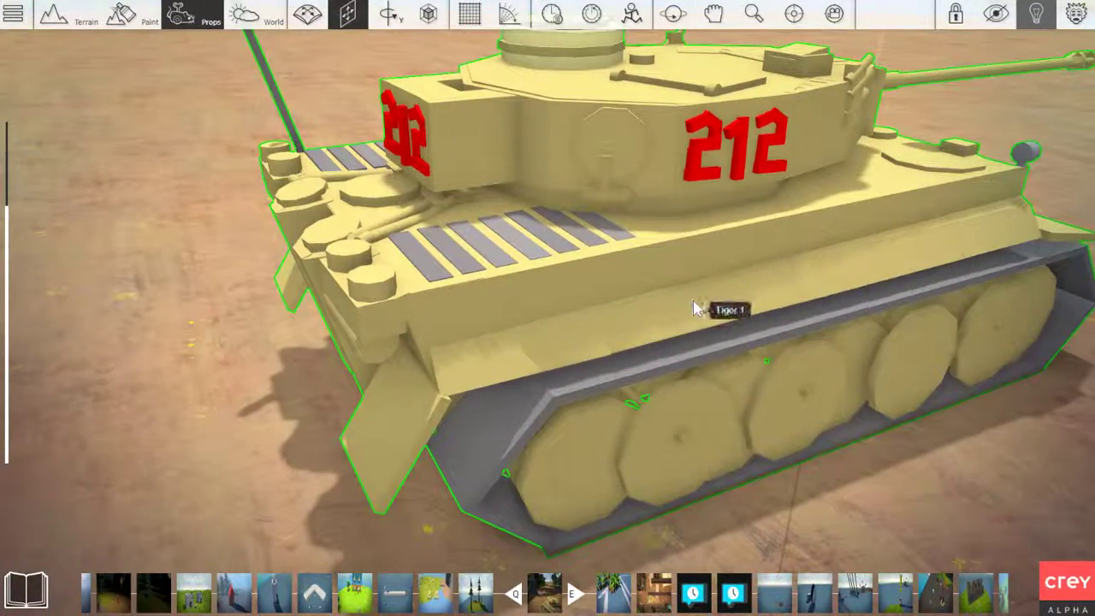
{"action": "key", "text": "d"}
{"action": "right_click_drag", "start_coordinate": [693, 301], "coordinate": [620, 306]}
{"action": "key", "text": "d"}
{"action": "key", "text": "d"}
{"action": "key", "text": "w"}
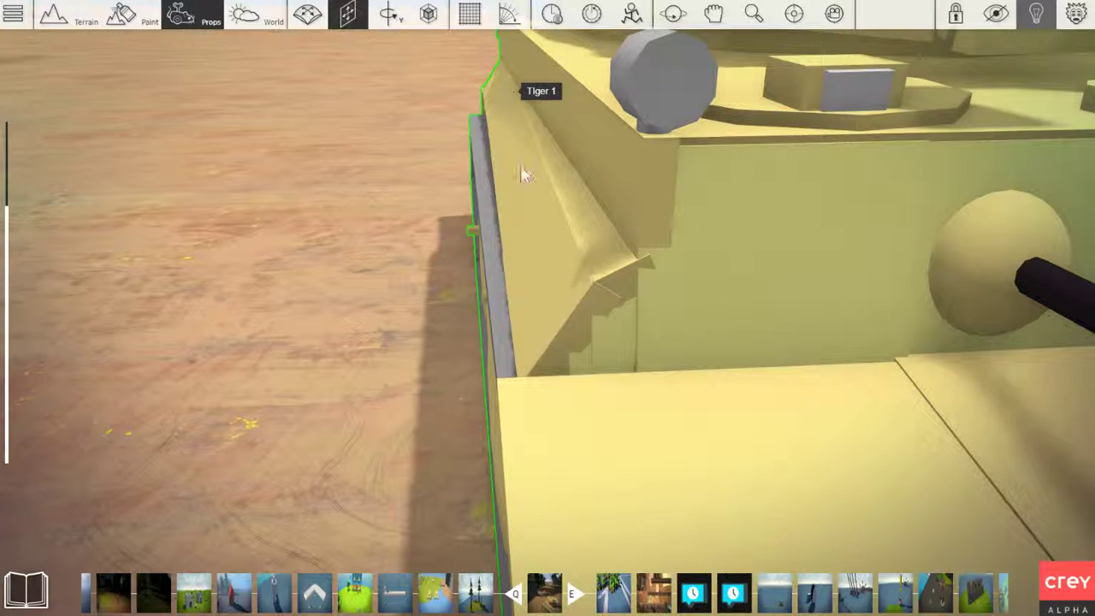
{"action": "right_click_drag", "start_coordinate": [554, 293], "coordinate": [558, 206]}
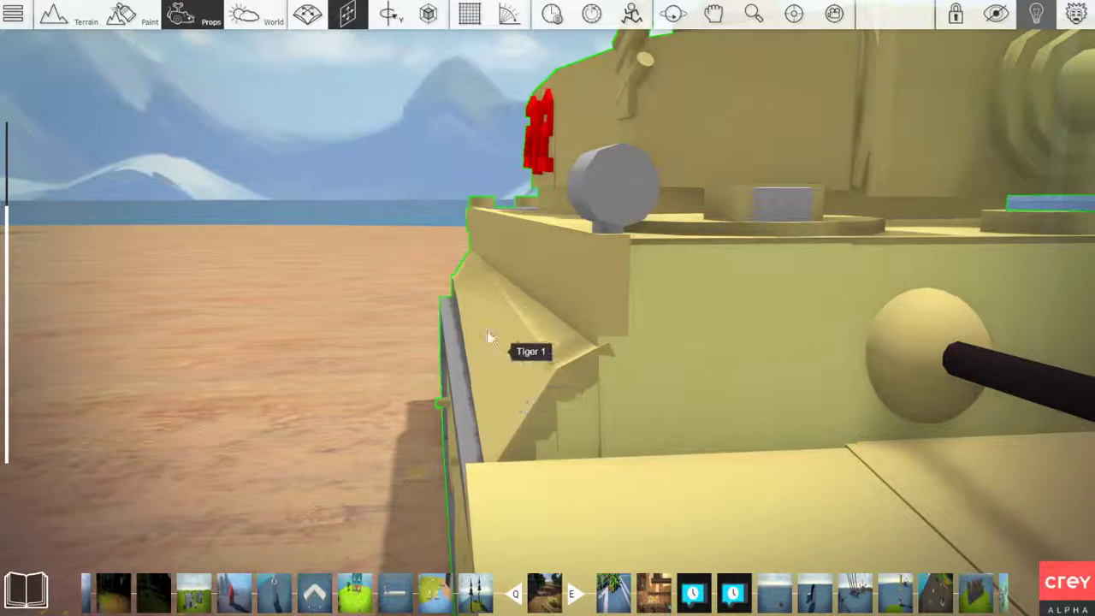
{"action": "right_click_drag", "start_coordinate": [503, 372], "coordinate": [547, 297]}
{"action": "scroll", "coordinate": [503, 372], "scroll_direction": "down", "scroll_amount": 2}
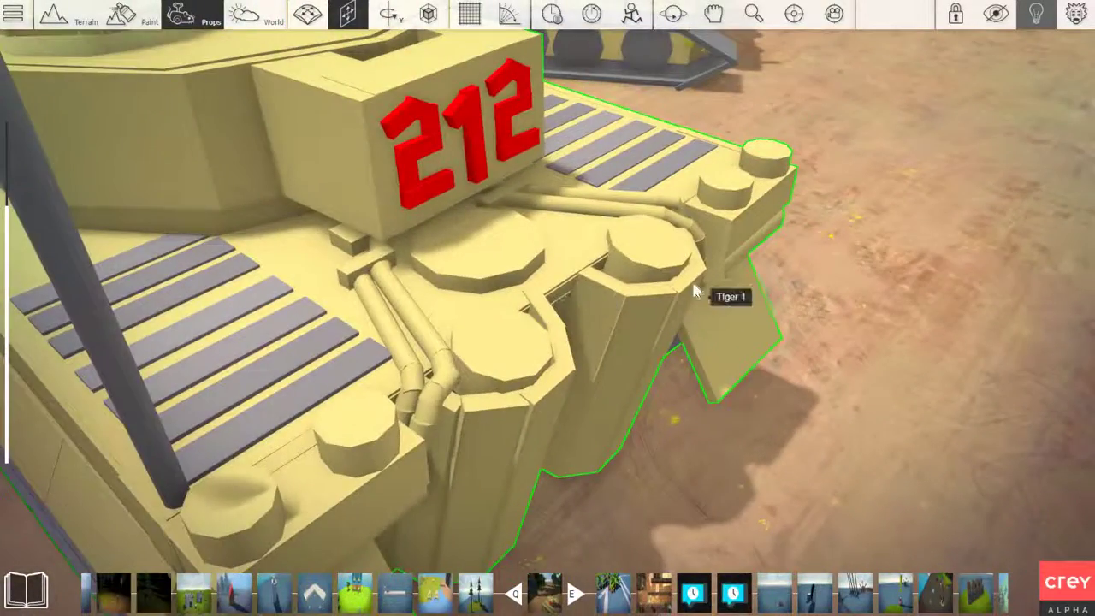
Examine the grille slats, pipes and capped cylinders on the rear deck of the tank numbered 212
{"action": "right_click_drag", "start_coordinate": [690, 281], "coordinate": [691, 292]}
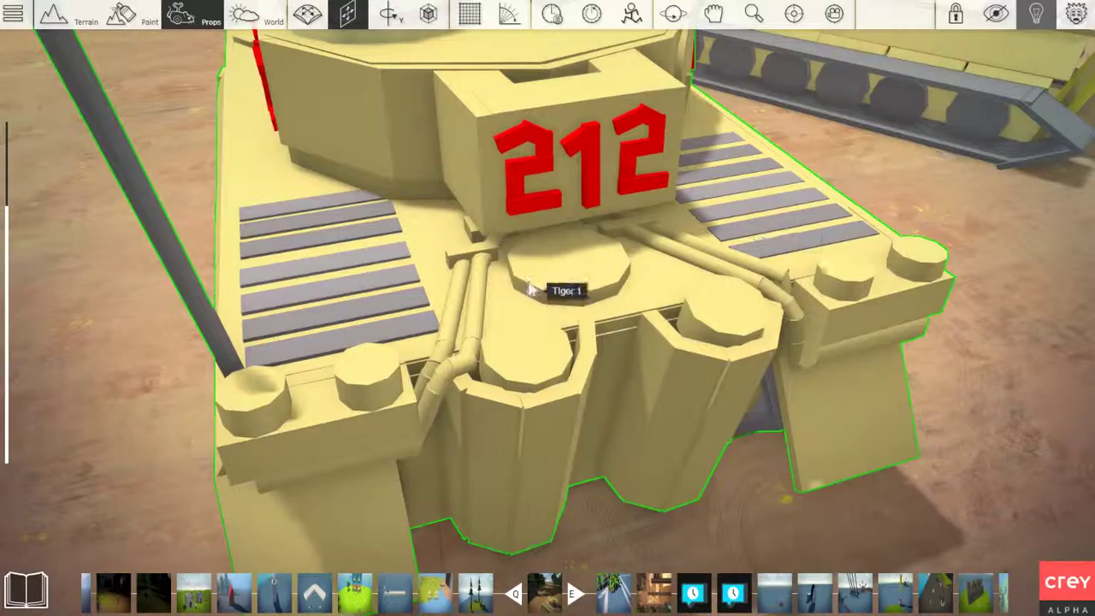
{"action": "right_click_drag", "start_coordinate": [530, 290], "coordinate": [545, 244]}
{"action": "right_click_drag", "start_coordinate": [604, 293], "coordinate": [604, 300]}
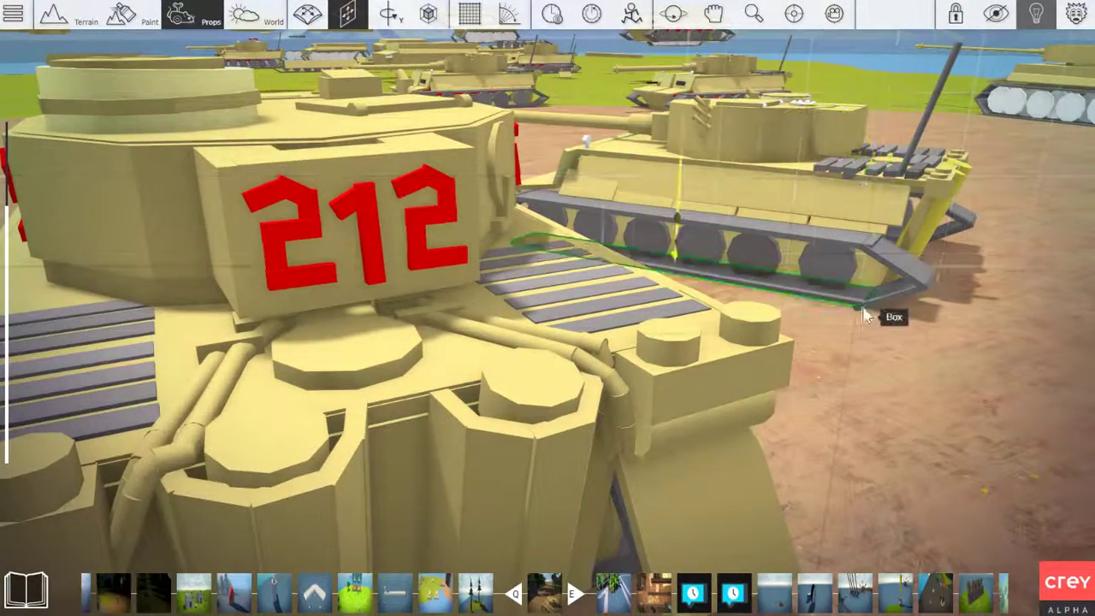
{"action": "right_click_drag", "start_coordinate": [856, 307], "coordinate": [856, 307]}
{"action": "key", "text": "s"}
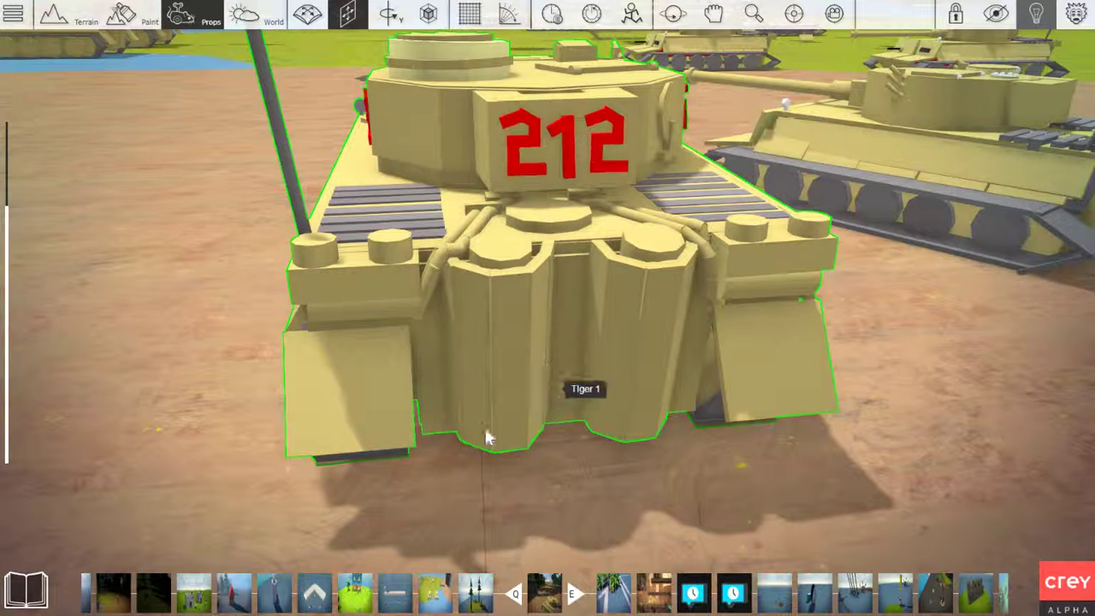
{"action": "right_click_drag", "start_coordinate": [495, 302], "coordinate": [494, 310]}
{"action": "right_click_drag", "start_coordinate": [436, 336], "coordinate": [436, 336]}
Inspect the two exhaust housings and connecting pipes at the rear of the tank numbered 212 up close
{"action": "key", "text": "w"}
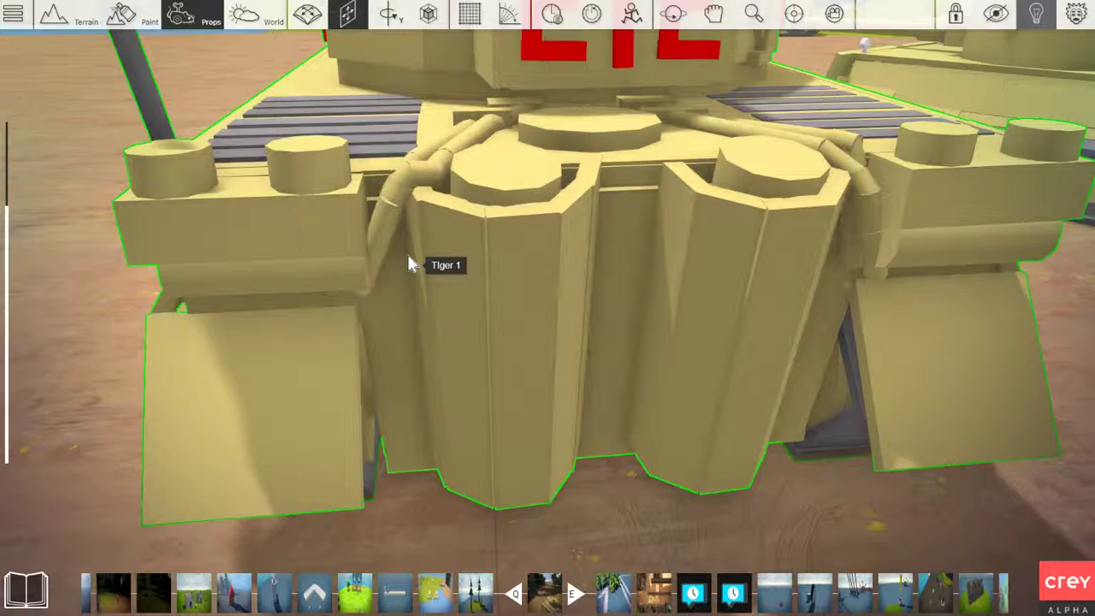
{"action": "key", "text": "w"}
{"action": "right_click_drag", "start_coordinate": [408, 281], "coordinate": [407, 281]}
{"action": "scroll", "coordinate": [554, 328], "scroll_direction": "down", "scroll_amount": 2}
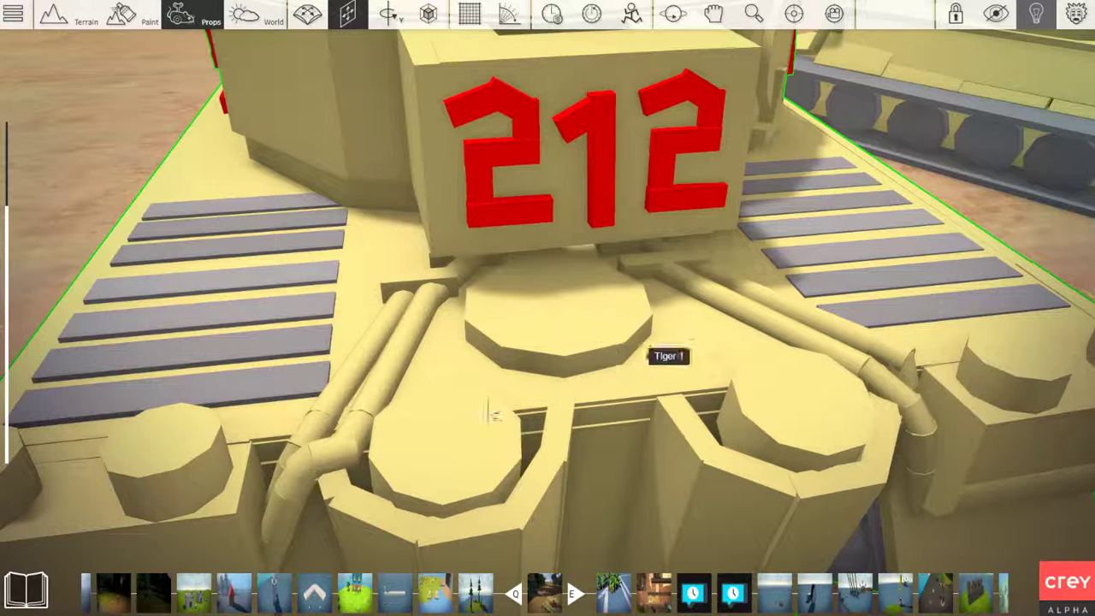
{"action": "scroll", "coordinate": [532, 418], "scroll_direction": "down", "scroll_amount": 3}
{"action": "key", "text": "d"}
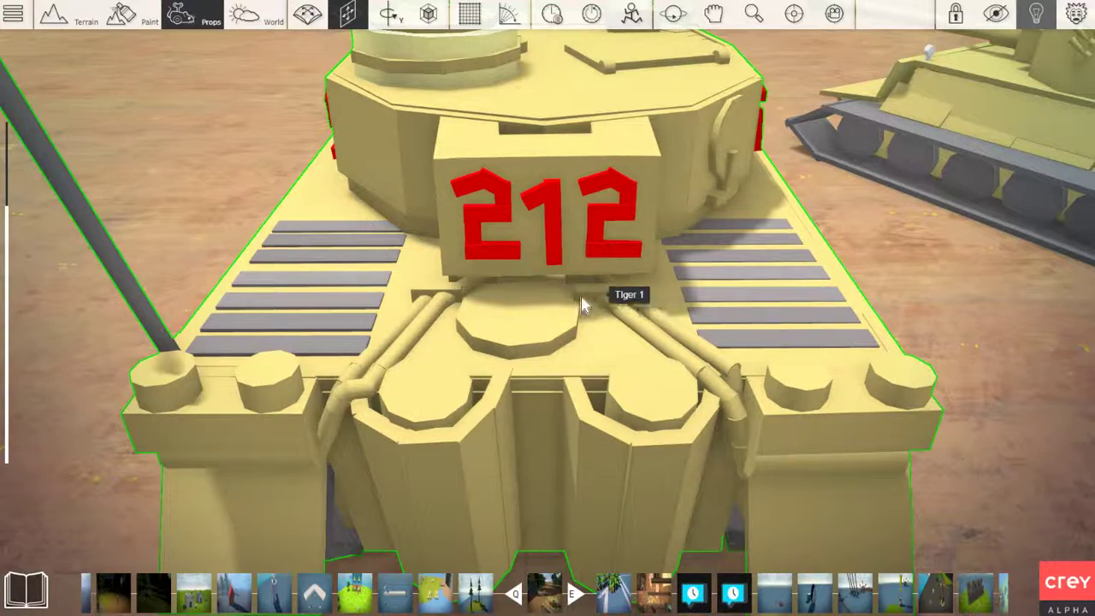
{"action": "scroll", "coordinate": [530, 401], "scroll_direction": "down", "scroll_amount": 3}
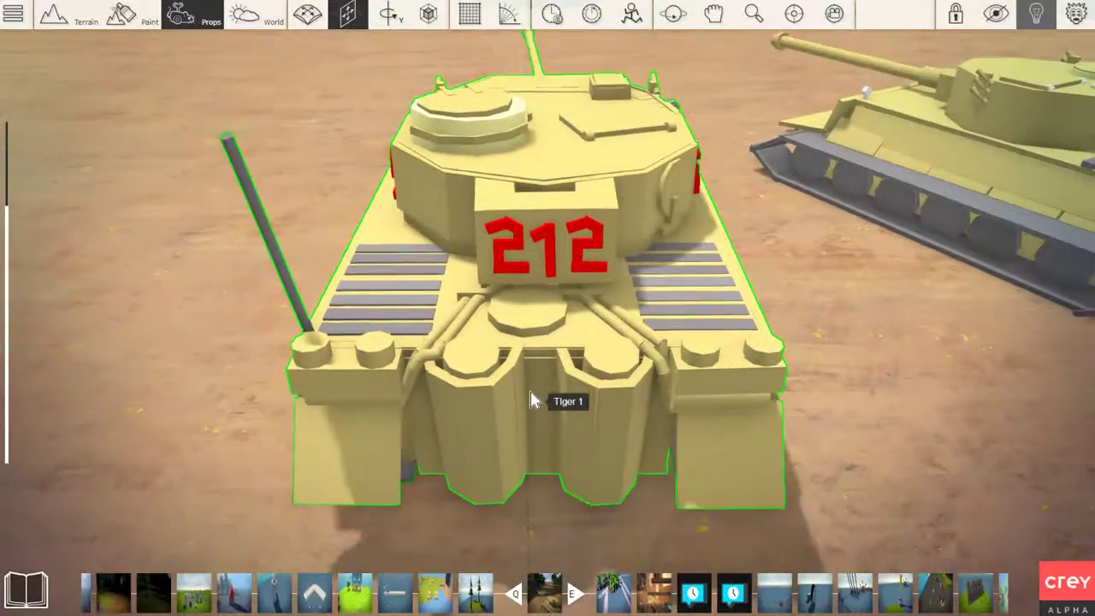
Review both tanks from above, going from the rear of the tank numbered 212 around to its side
{"action": "right_click_drag", "start_coordinate": [531, 400], "coordinate": [557, 401]}
{"action": "key", "text": "a"}
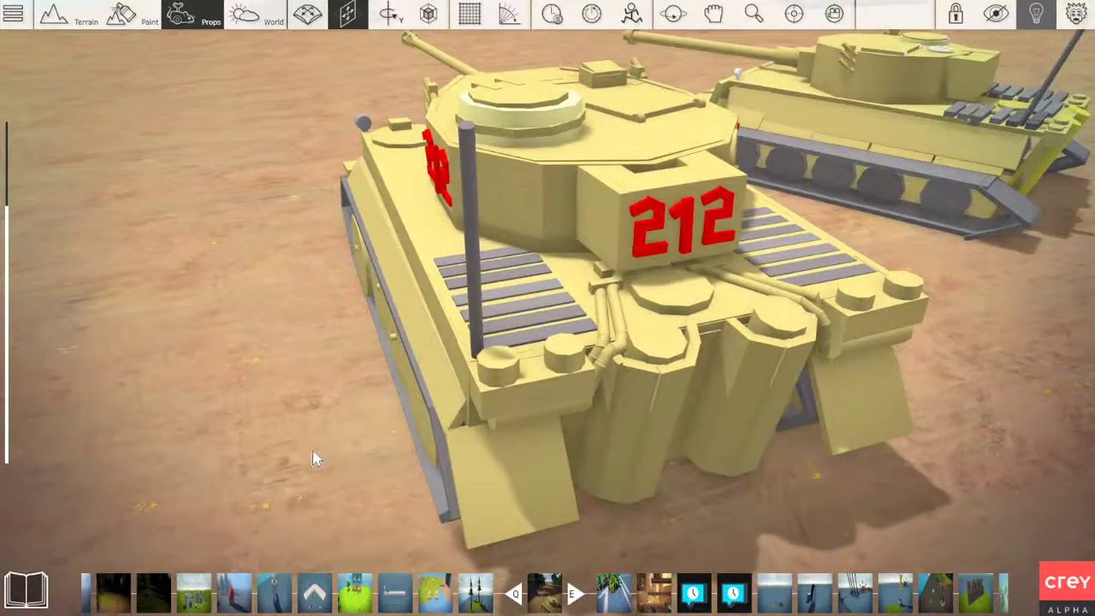
{"action": "key", "text": "a"}
{"action": "right_click_drag", "start_coordinate": [316, 459], "coordinate": [534, 479]}
{"action": "key", "text": "w"}
{"action": "key", "text": "a"}
{"action": "key", "text": "s"}
{"action": "key", "text": "w"}
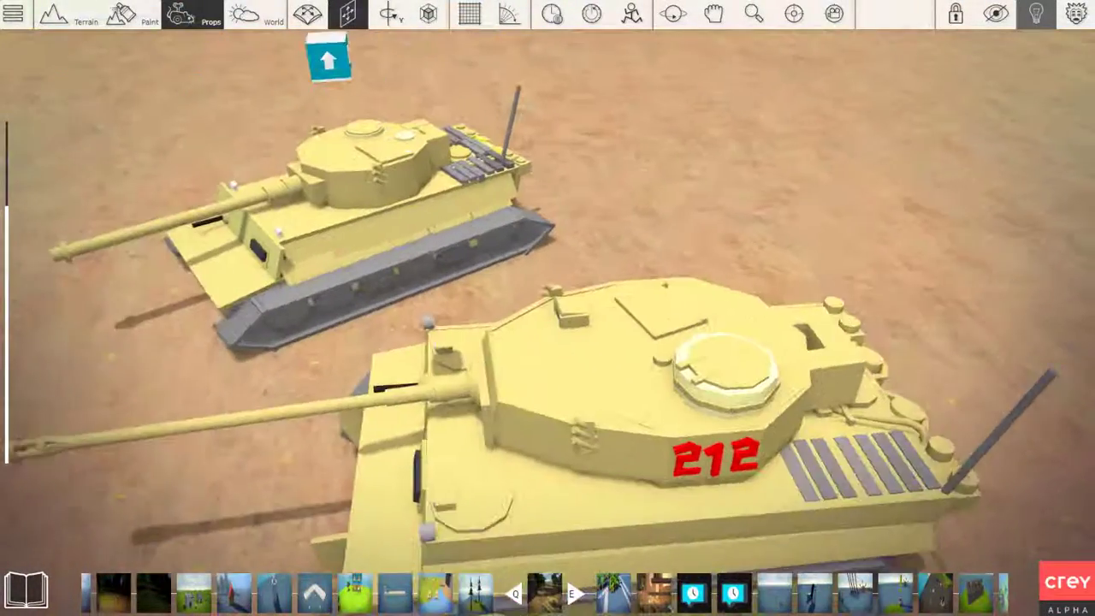
{"action": "key", "text": "s"}
{"action": "key", "text": "d"}
{"action": "right_click_drag", "start_coordinate": [89, 416], "coordinate": [96, 415]}
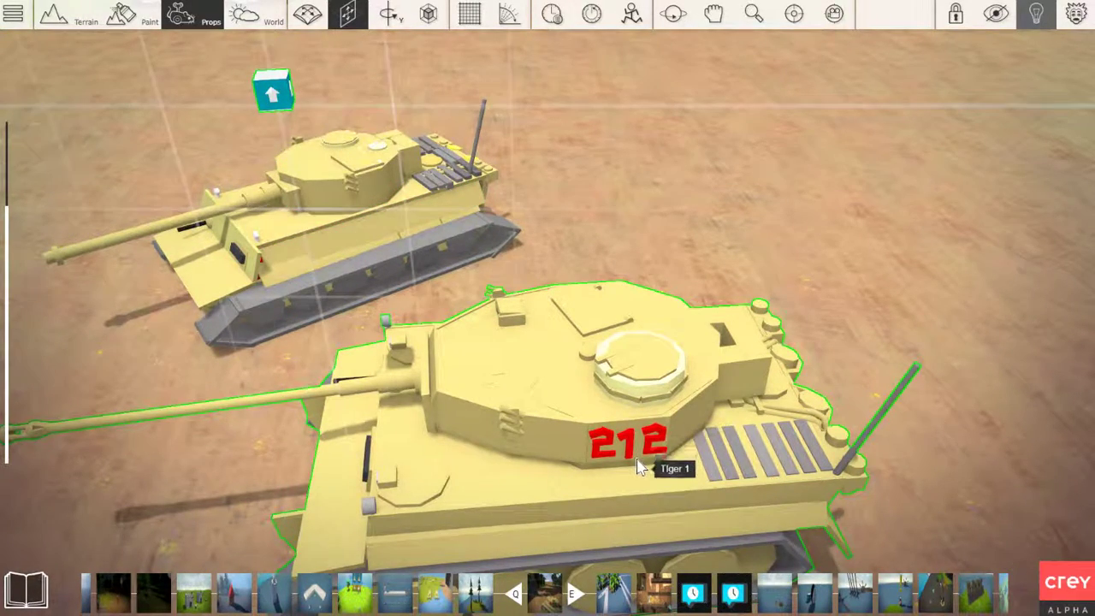
Examine the turret of the tank numbered 212, including its side wall, lower edge, cupola and rear bin
{"action": "scroll", "coordinate": [637, 466], "scroll_direction": "up", "scroll_amount": 10}
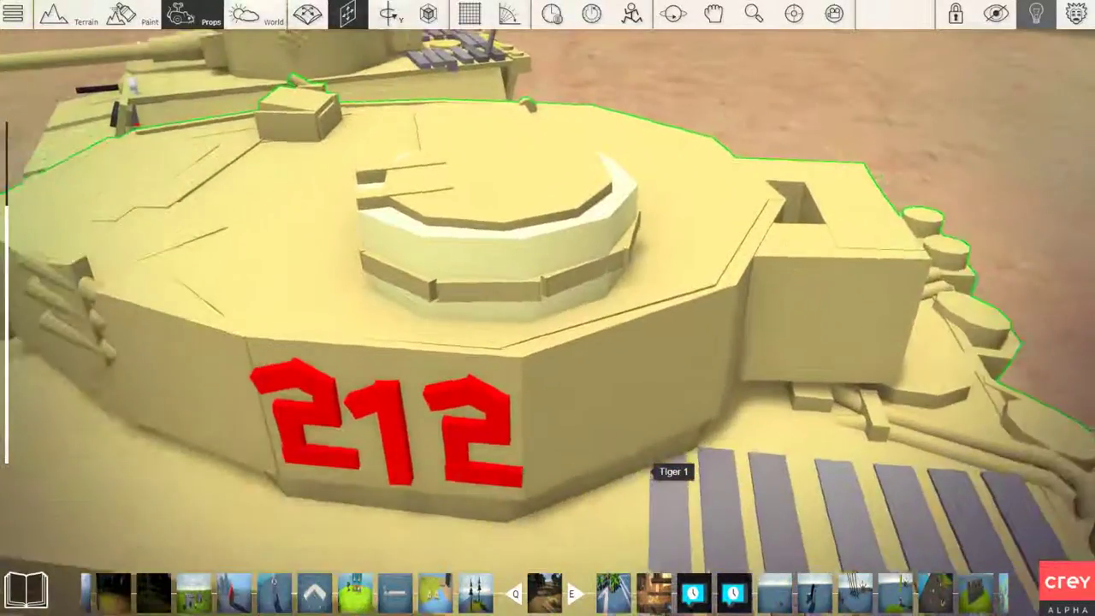
{"action": "middle_click_drag", "start_coordinate": [637, 466], "coordinate": [583, 406]}
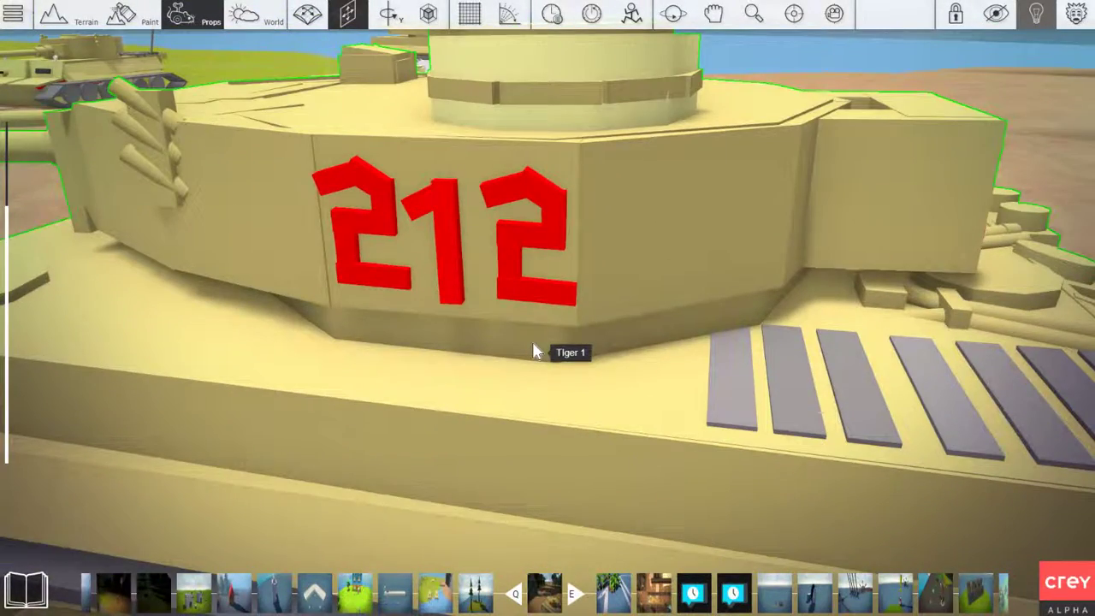
{"action": "middle_click_drag", "start_coordinate": [536, 352], "coordinate": [523, 419]}
{"action": "scroll", "coordinate": [535, 353], "scroll_direction": "down", "scroll_amount": 3}
{"action": "mouse_move", "coordinate": [444, 414]}
{"action": "middle_mouse_down"}
{"action": "mouse_move", "coordinate": [479, 389]}
{"action": "mouse_move", "coordinate": [457, 342]}
{"action": "mouse_move", "coordinate": [453, 445]}
{"action": "mouse_move", "coordinate": [460, 384]}
{"action": "mouse_move", "coordinate": [466, 483]}
{"action": "mouse_move", "coordinate": [411, 479]}
{"action": "mouse_move", "coordinate": [406, 505]}
{"action": "mouse_move", "coordinate": [466, 432]}
{"action": "mouse_move", "coordinate": [458, 445]}
{"action": "mouse_move", "coordinate": [440, 415]}
{"action": "middle_mouse_up"}
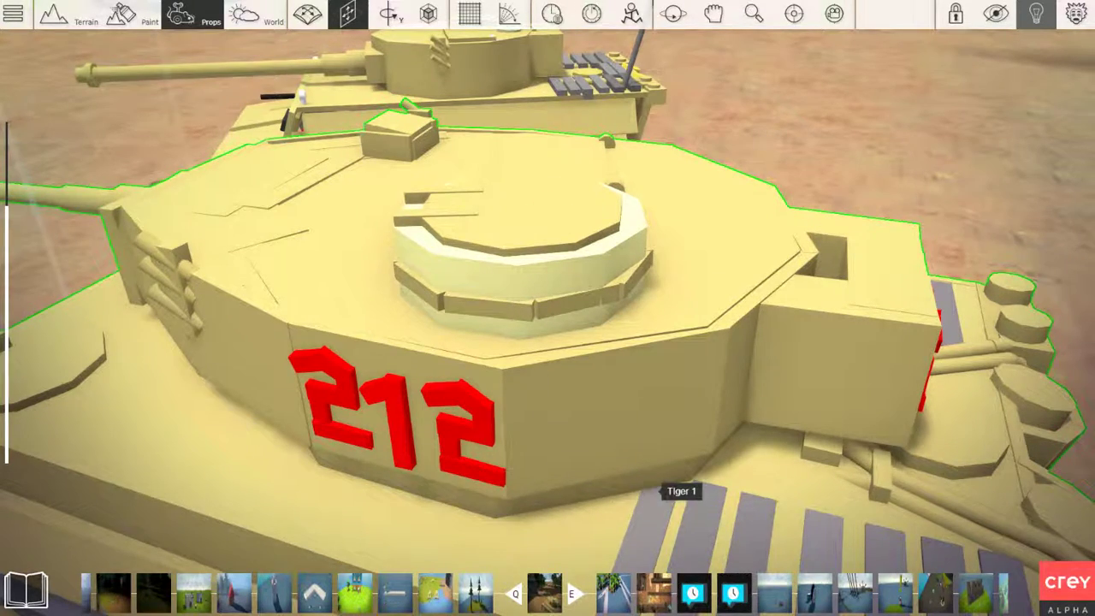
{"action": "right_click_drag", "start_coordinate": [643, 485], "coordinate": [644, 489]}
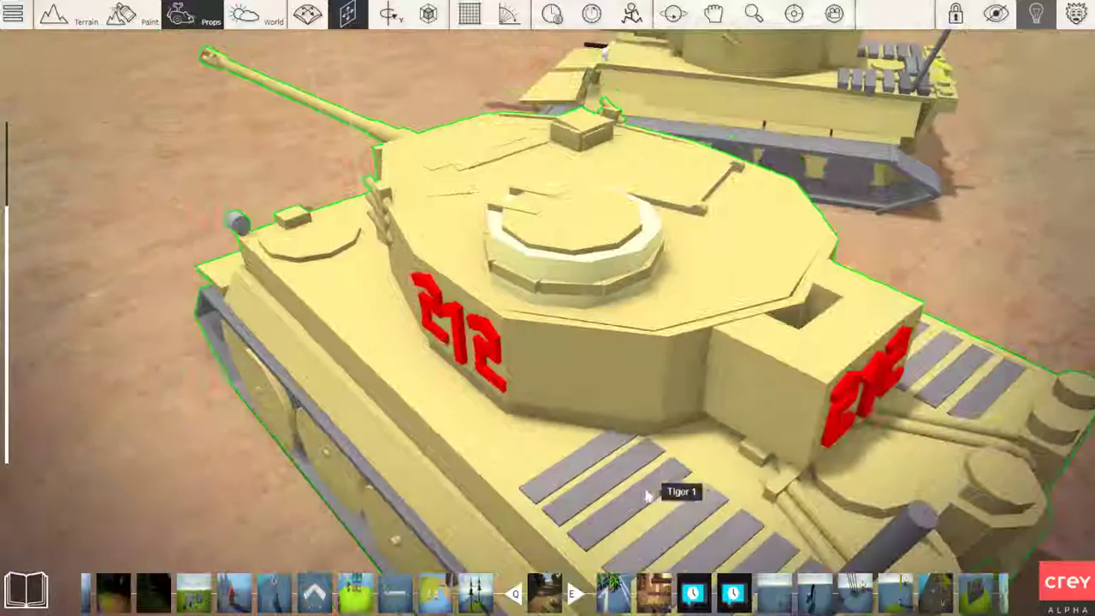
{"action": "left_click", "coordinate": [629, 432]}
{"action": "left_click", "coordinate": [612, 460]}
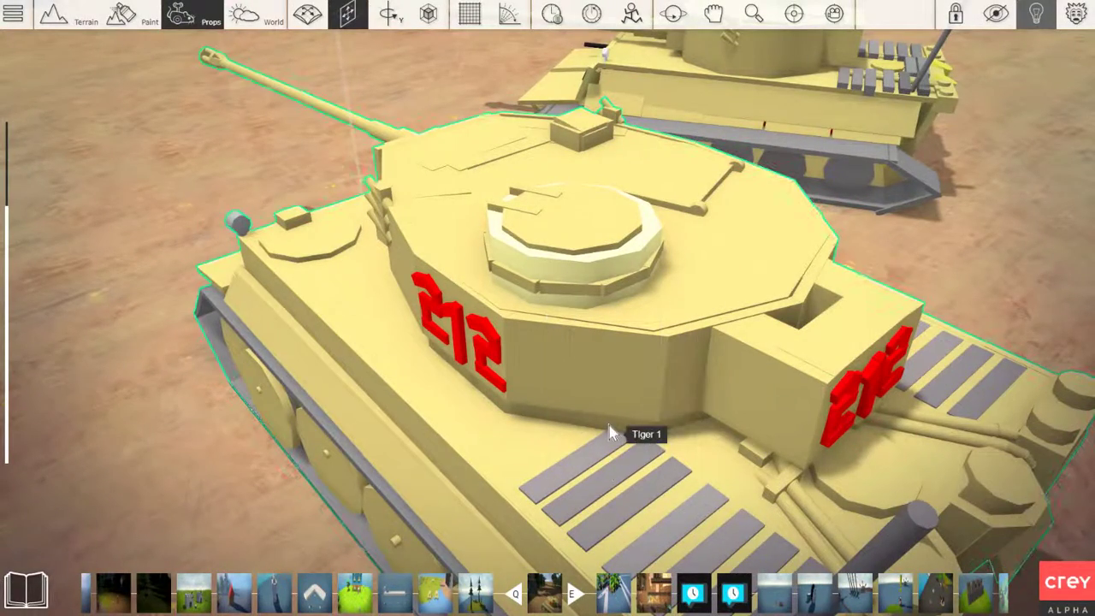
{"action": "right_click_drag", "start_coordinate": [612, 451], "coordinate": [611, 451]}
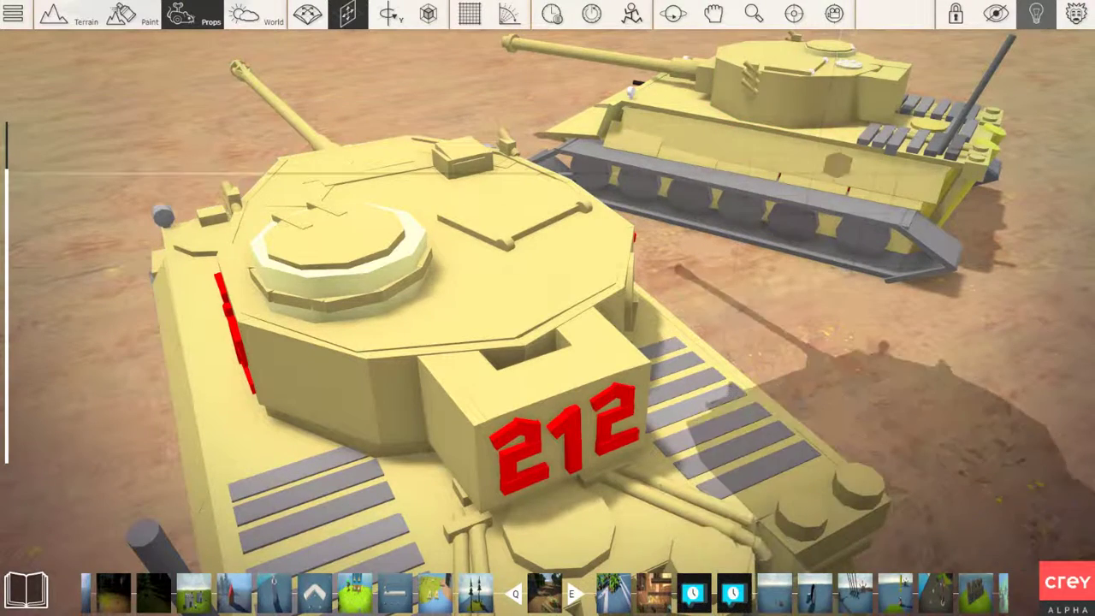
Place a large faceted cylinder beside the rear deck of the tank numbered 212 and flatten it into a thin disc
{"action": "left_click_drag", "start_coordinate": [830, 114], "coordinate": [877, 265], "text": "ctrl"}
{"action": "key", "text": "space"}
{"action": "key", "text": "space"}
{"action": "key", "text": "g"}
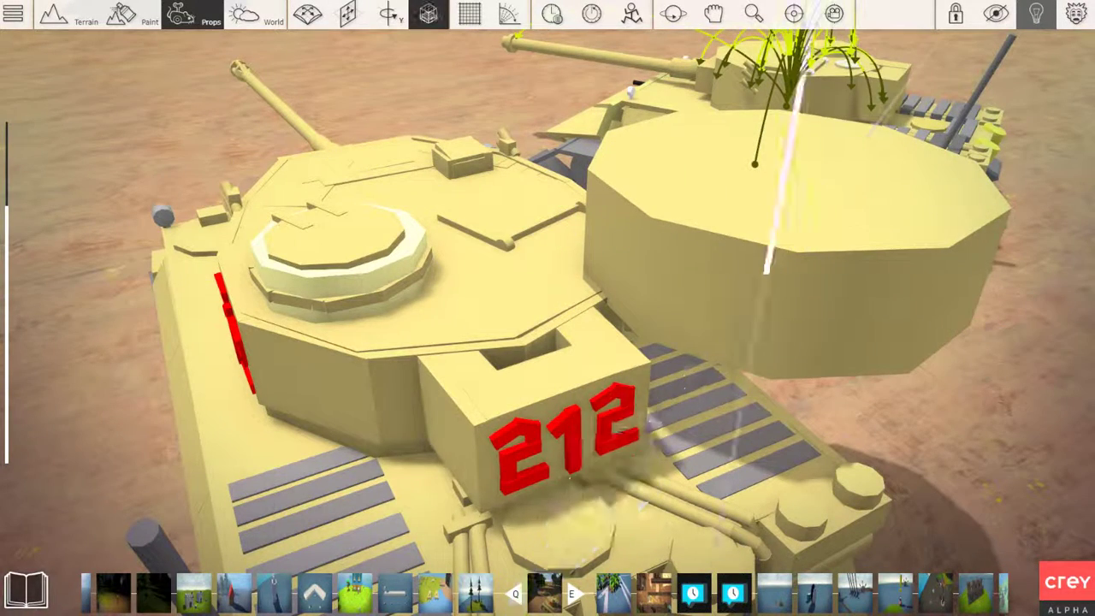
{"action": "left_click_drag", "start_coordinate": [791, 141], "coordinate": [772, 244]}
{"action": "key", "text": "g"}
{"action": "left_click_drag", "start_coordinate": [761, 280], "coordinate": [875, 305]}
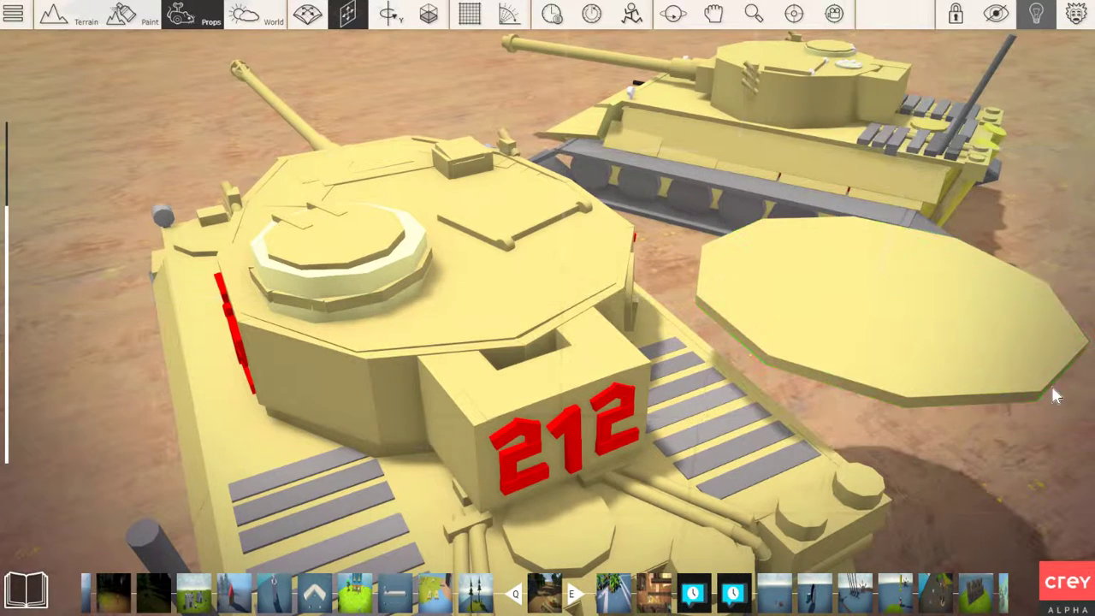
{"action": "right_click_drag", "start_coordinate": [1047, 295], "coordinate": [973, 348]}
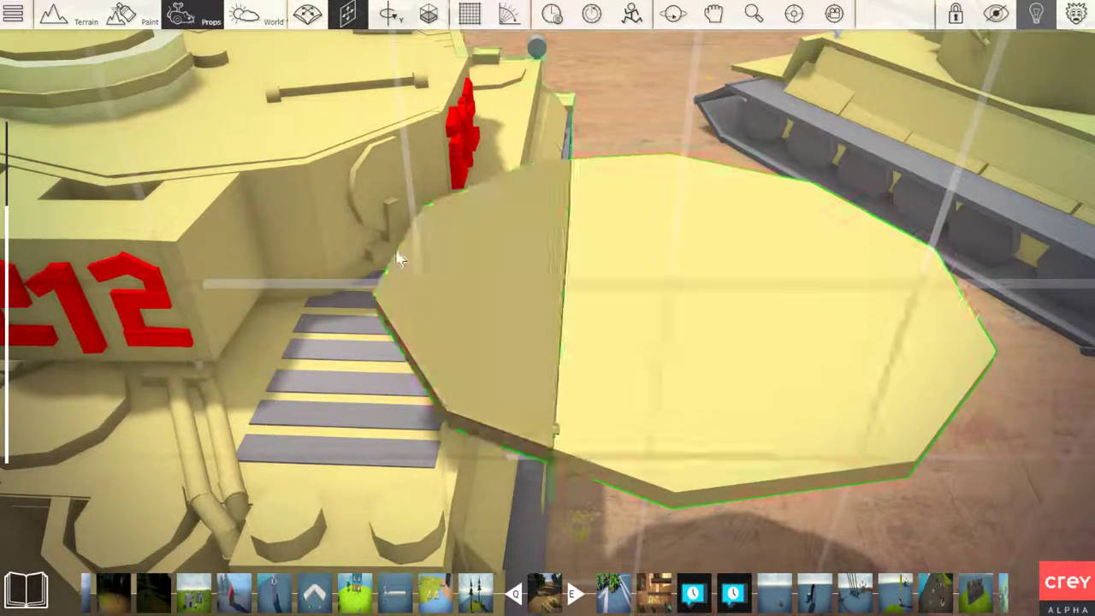
Examine the lower front edge of the turret on the tank numbered 212 and its gap above the hull deck
{"action": "right_click_drag", "start_coordinate": [1038, 349], "coordinate": [779, 306]}
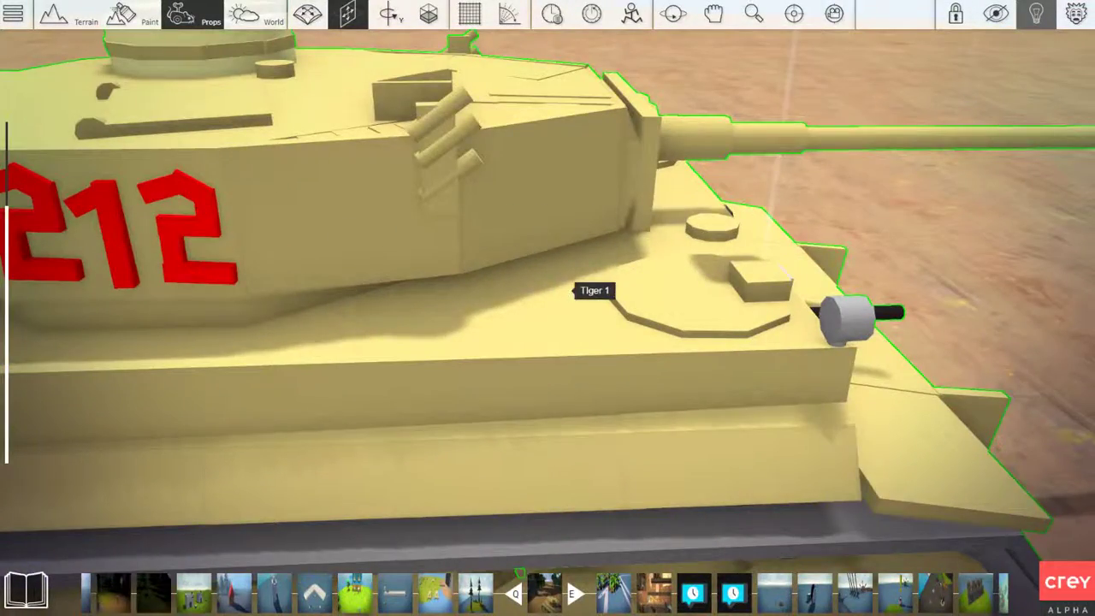
{"action": "mouse_move", "coordinate": [573, 291]}
{"action": "right_mouse_down"}
{"action": "mouse_move", "coordinate": [565, 278]}
{"action": "mouse_move", "coordinate": [586, 270]}
{"action": "mouse_move", "coordinate": [565, 278]}
{"action": "mouse_move", "coordinate": [568, 299]}
{"action": "mouse_move", "coordinate": [558, 282]}
{"action": "mouse_move", "coordinate": [557, 301]}
{"action": "right_mouse_up"}
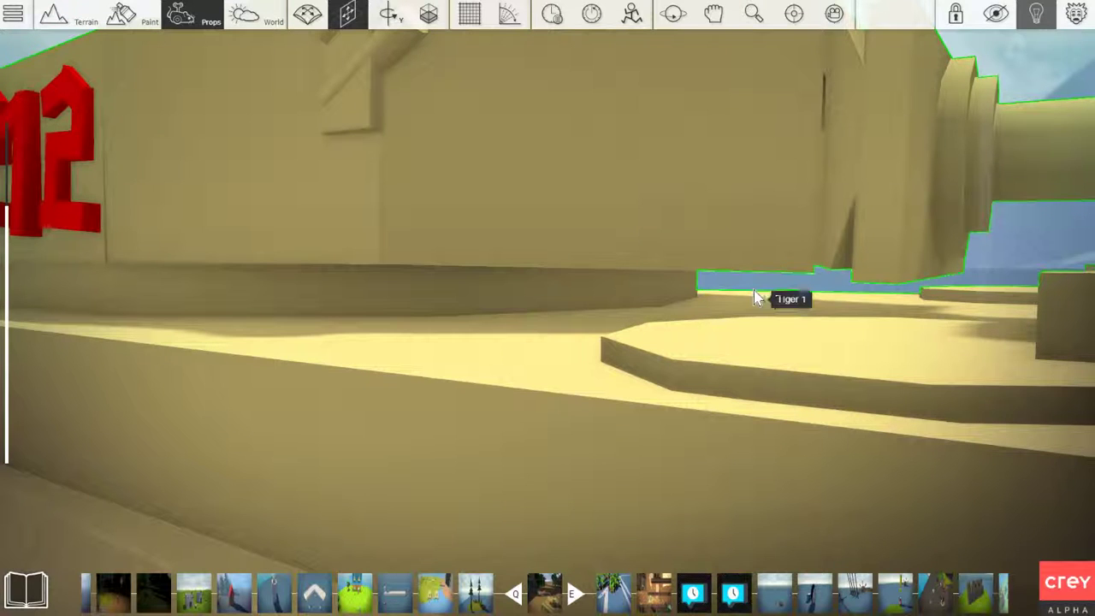
{"action": "right_click_drag", "start_coordinate": [688, 313], "coordinate": [677, 293]}
{"action": "scroll", "coordinate": [689, 223], "scroll_direction": "down", "scroll_amount": 3}
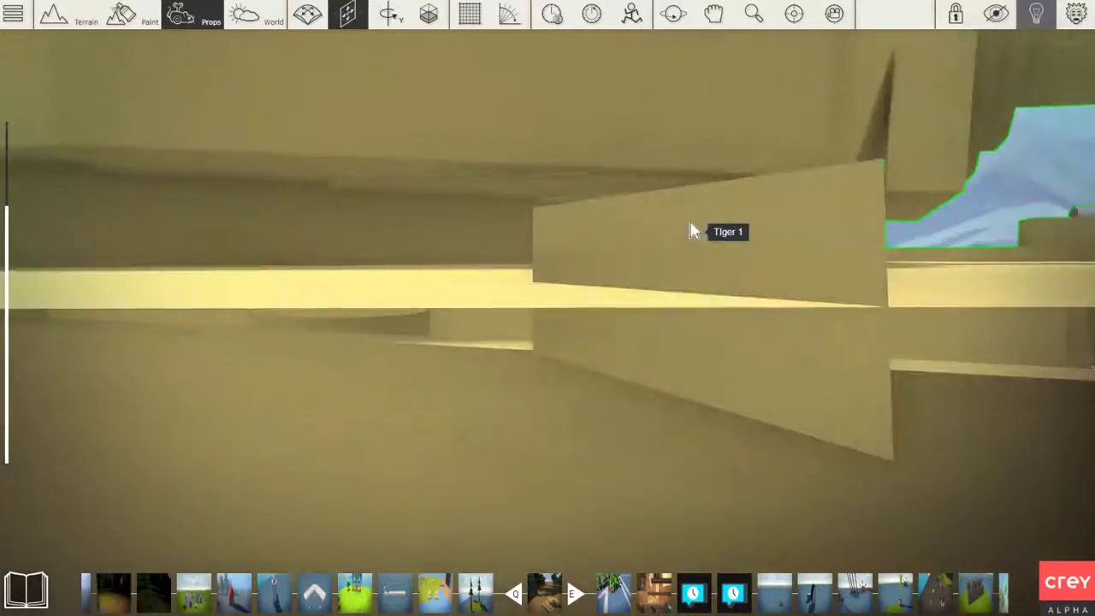
{"action": "mouse_move", "coordinate": [691, 222]}
{"action": "right_mouse_down"}
{"action": "mouse_move", "coordinate": [690, 233]}
{"action": "mouse_move", "coordinate": [714, 233]}
{"action": "mouse_move", "coordinate": [712, 243]}
{"action": "mouse_move", "coordinate": [675, 231]}
{"action": "mouse_move", "coordinate": [703, 234]}
{"action": "right_mouse_up"}
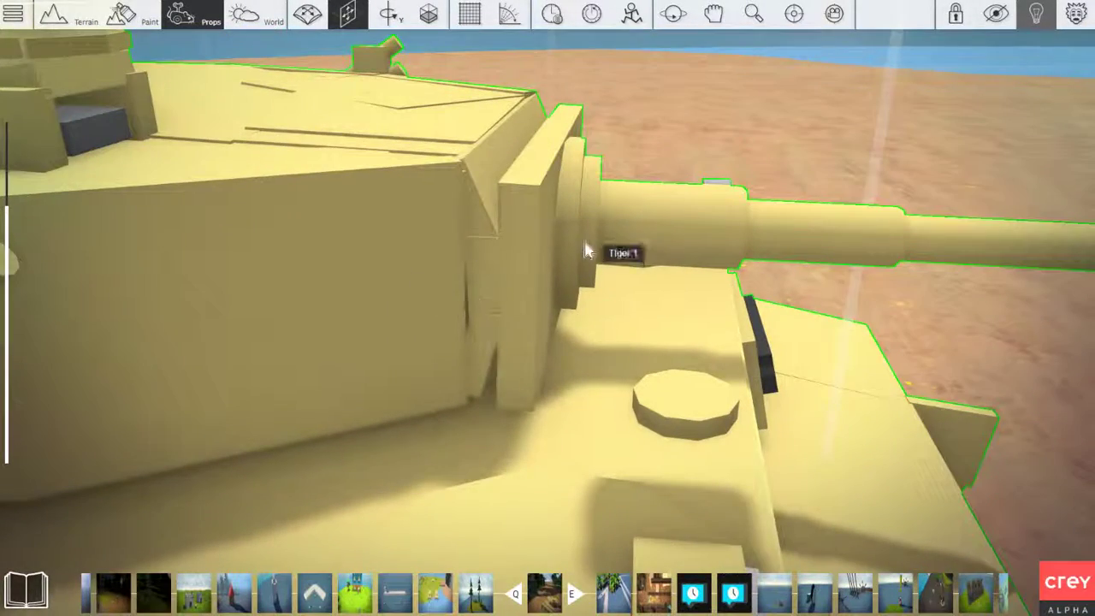
Inspect the gun mantlet of the tank numbered 212 and its joint with the turret's front wall
{"action": "right_click_drag", "start_coordinate": [584, 330], "coordinate": [420, 413]}
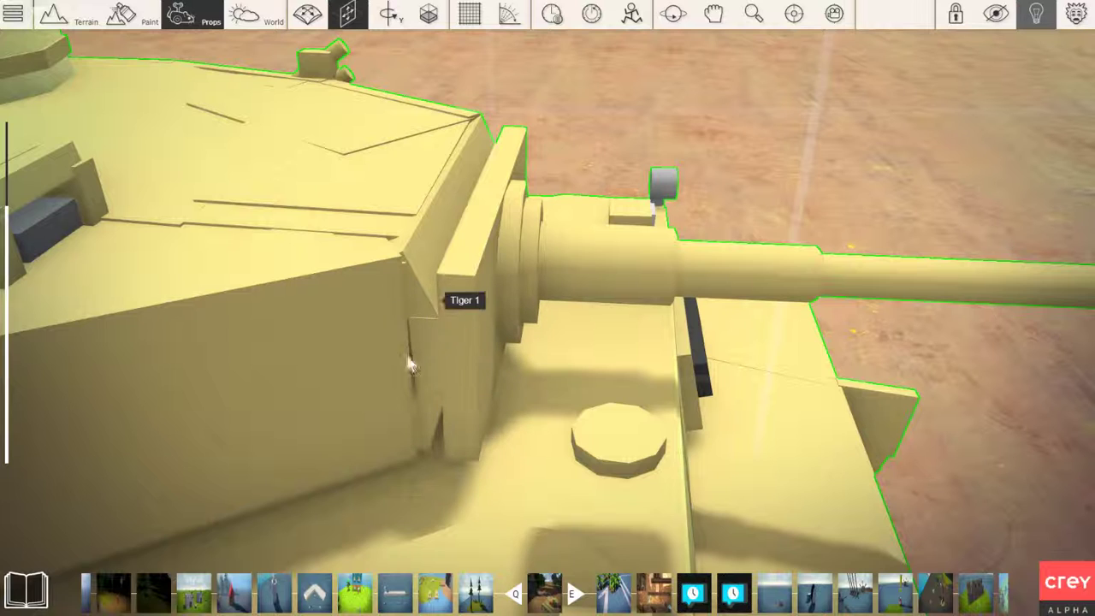
{"action": "mouse_move", "coordinate": [484, 374]}
{"action": "right_mouse_down"}
{"action": "mouse_move", "coordinate": [476, 365]}
{"action": "mouse_move", "coordinate": [491, 373]}
{"action": "right_mouse_up"}
{"action": "scroll", "coordinate": [453, 323], "scroll_direction": "up", "scroll_amount": 1}
{"action": "middle_click_drag", "start_coordinate": [454, 322], "coordinate": [469, 267]}
{"action": "right_click_drag", "start_coordinate": [470, 266], "coordinate": [473, 264]}
Inspect the muzzle brake at the end of the gun barrel on the tank numbered 212 up close
{"action": "scroll", "coordinate": [473, 264], "scroll_direction": "up", "scroll_amount": 4}
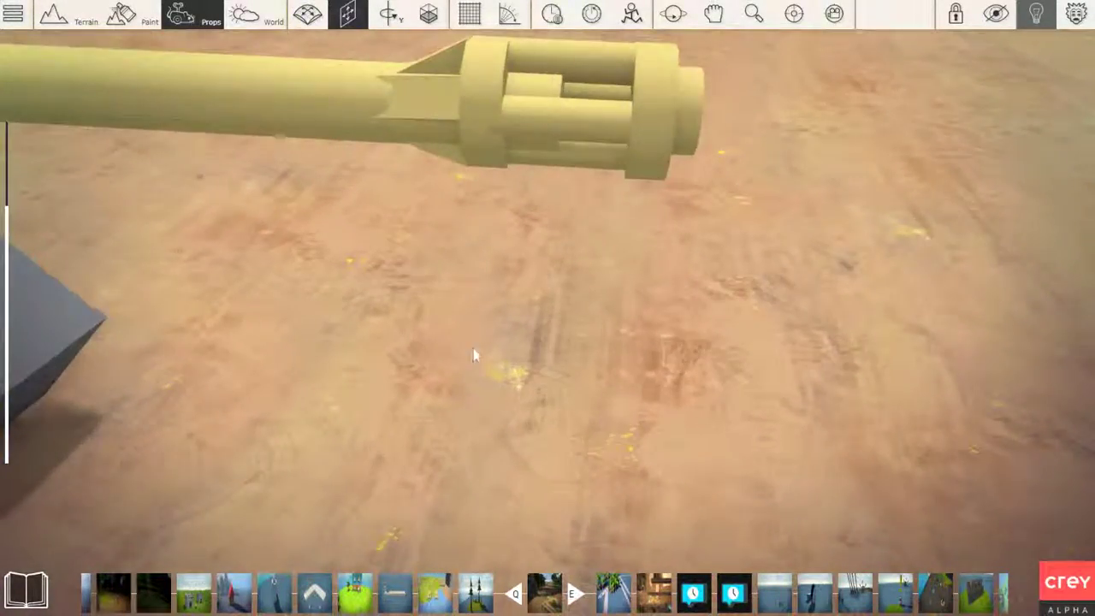
{"action": "right_click_drag", "start_coordinate": [474, 349], "coordinate": [474, 342]}
{"action": "scroll", "coordinate": [446, 410], "scroll_direction": "down", "scroll_amount": 4}
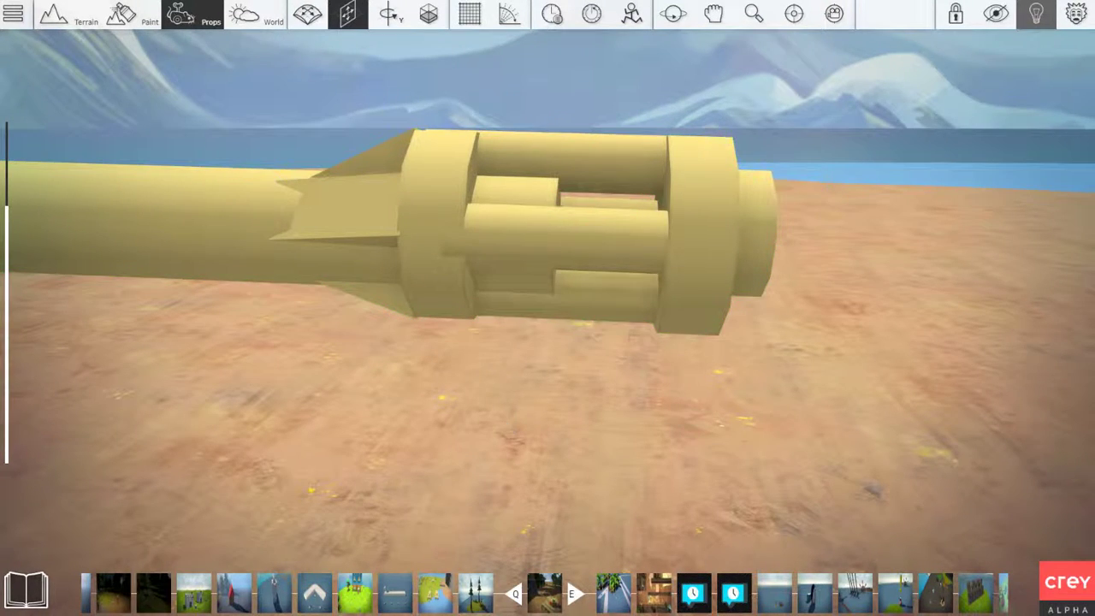
Review the turret roof of the tank numbered 212 from the front, moving in toward the cupola
{"action": "key", "text": "d"}
{"action": "right_click_drag", "start_coordinate": [547, 308], "coordinate": [51, 316]}
{"action": "key", "text": "s"}
{"action": "key", "text": "d"}
{"action": "key", "text": "w"}
{"action": "key", "text": "d"}
{"action": "key", "text": "w"}
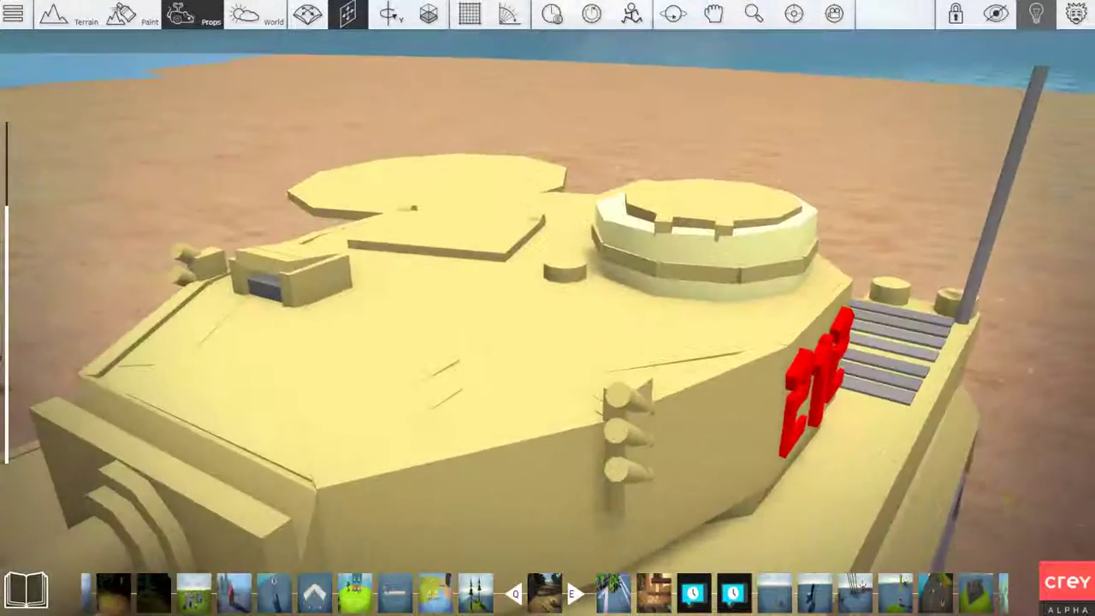
{"action": "mouse_move", "coordinate": [714, 259]}
{"action": "right_mouse_down"}
{"action": "mouse_move", "coordinate": [691, 256]}
{"action": "mouse_move", "coordinate": [744, 282]}
{"action": "mouse_move", "coordinate": [812, 278]}
{"action": "right_mouse_up"}
{"action": "key", "text": "space"}
{"action": "key", "text": "w"}
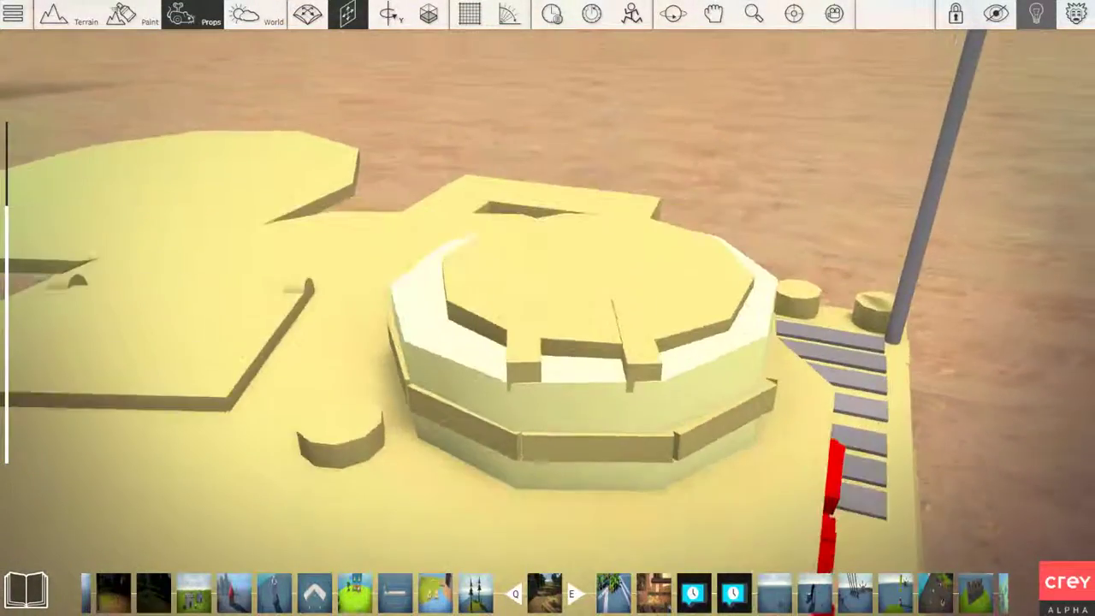
Examine the cupola on that turret from several sides, including its hatch and the band of blocks around its wall
{"action": "key", "text": "w"}
{"action": "right_click_drag", "start_coordinate": [544, 330], "coordinate": [554, 339]}
{"action": "key", "text": "a"}
{"action": "right_click_drag", "start_coordinate": [432, 349], "coordinate": [410, 410]}
{"action": "key", "text": "a"}
{"action": "right_click_drag", "start_coordinate": [460, 183], "coordinate": [547, 176]}
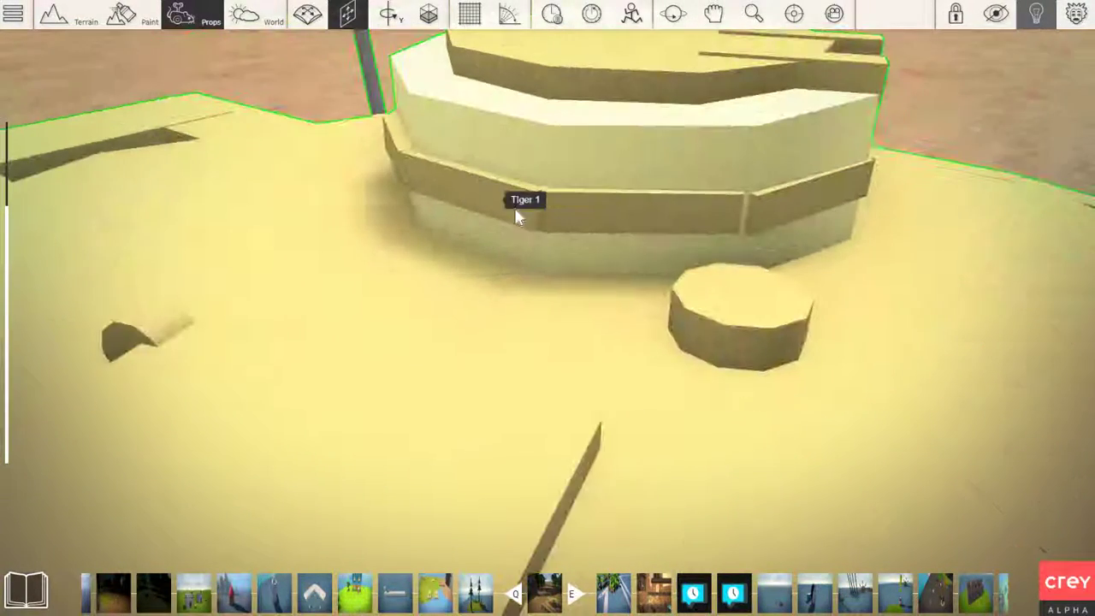
{"action": "right_click_drag", "start_coordinate": [735, 204], "coordinate": [648, 223]}
{"action": "key", "text": "d"}
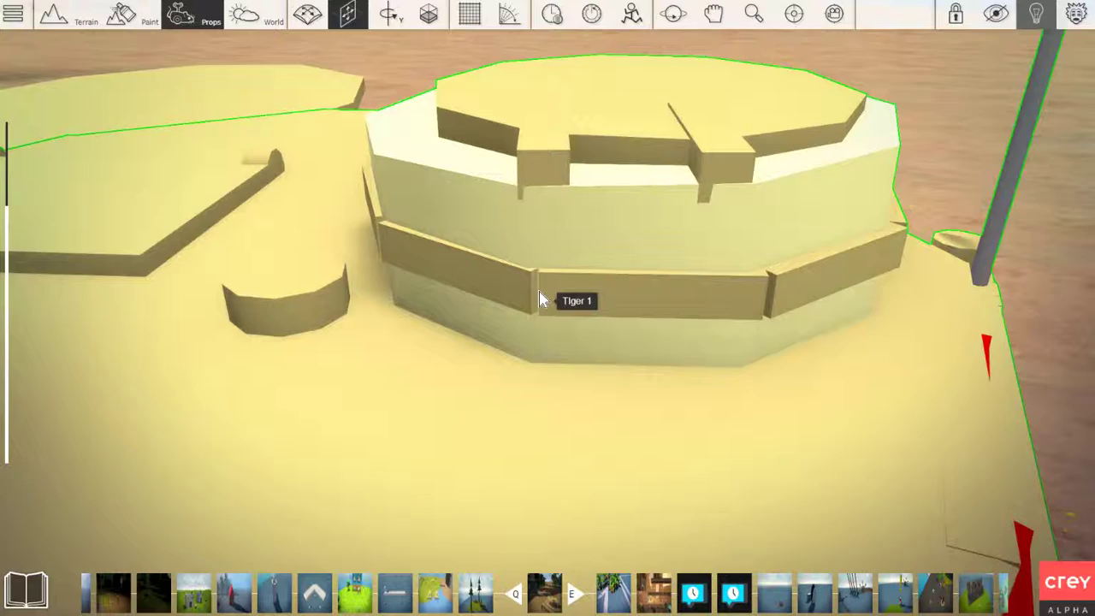
{"action": "right_click_drag", "start_coordinate": [488, 318], "coordinate": [485, 323]}
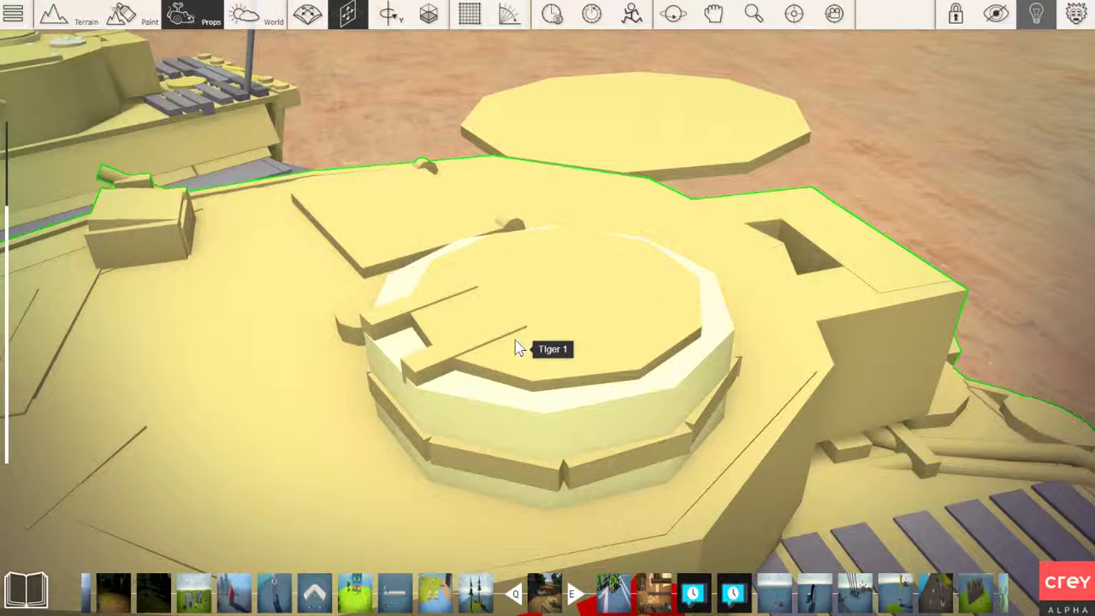
Delete the flattened cylinder beside the rear deck of the tank numbered 212
{"action": "mouse_move", "coordinate": [538, 311]}
{"action": "right_mouse_down"}
{"action": "mouse_move", "coordinate": [523, 300]}
{"action": "mouse_move", "coordinate": [528, 316]}
{"action": "mouse_move", "coordinate": [519, 313]}
{"action": "right_mouse_up"}
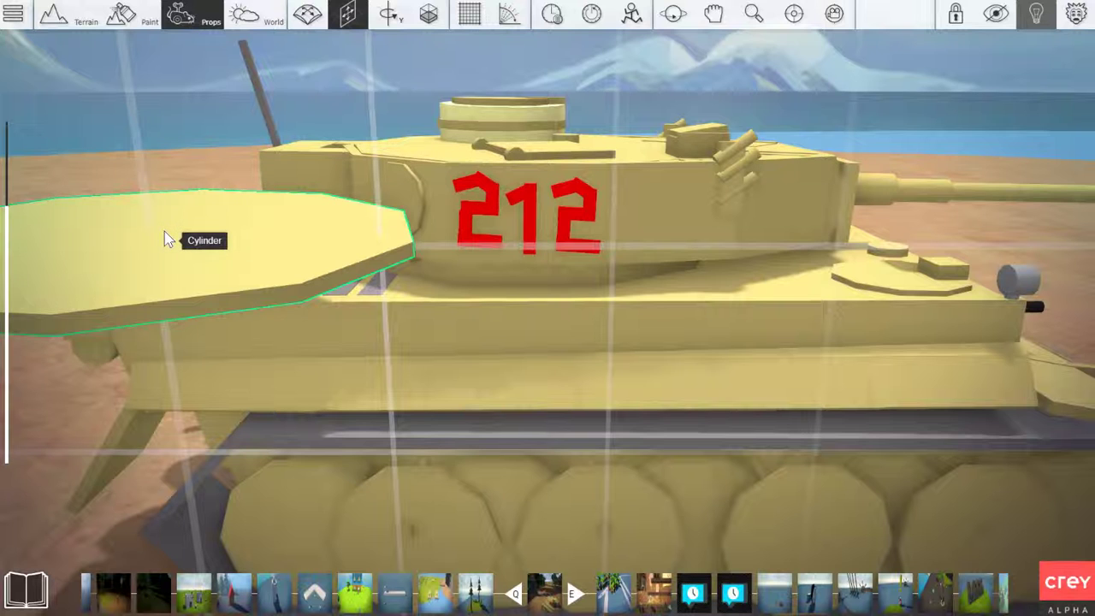
{"action": "key", "text": "Delete"}
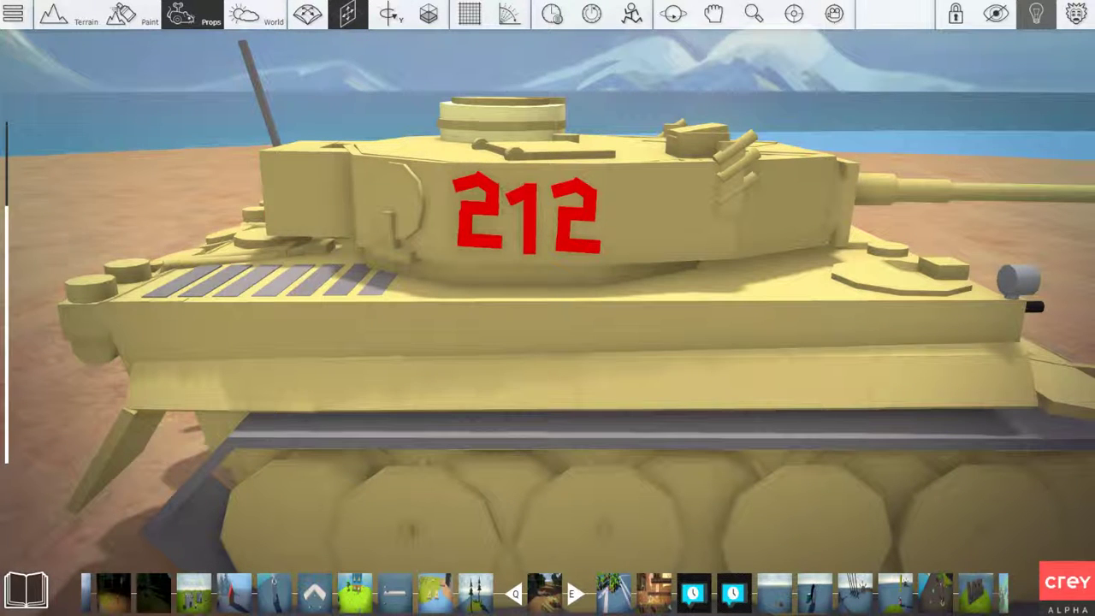
{"action": "scroll", "coordinate": [547, 308], "scroll_direction": "up", "scroll_amount": 3}
{"action": "right_click_drag", "start_coordinate": [547, 308], "coordinate": [548, 256]}
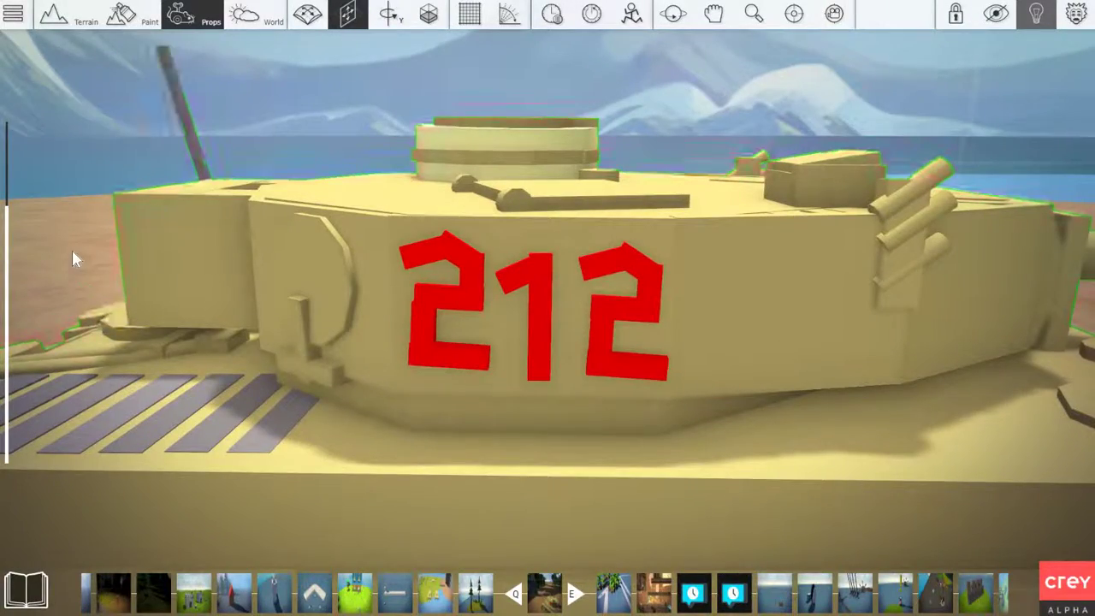
Review both tanks from behind and above, focusing on the rear deck and turret bin of the tank numbered 212
{"action": "right_click_drag", "start_coordinate": [72, 249], "coordinate": [287, 274]}
{"action": "key", "text": "s"}
{"action": "key", "text": "d"}
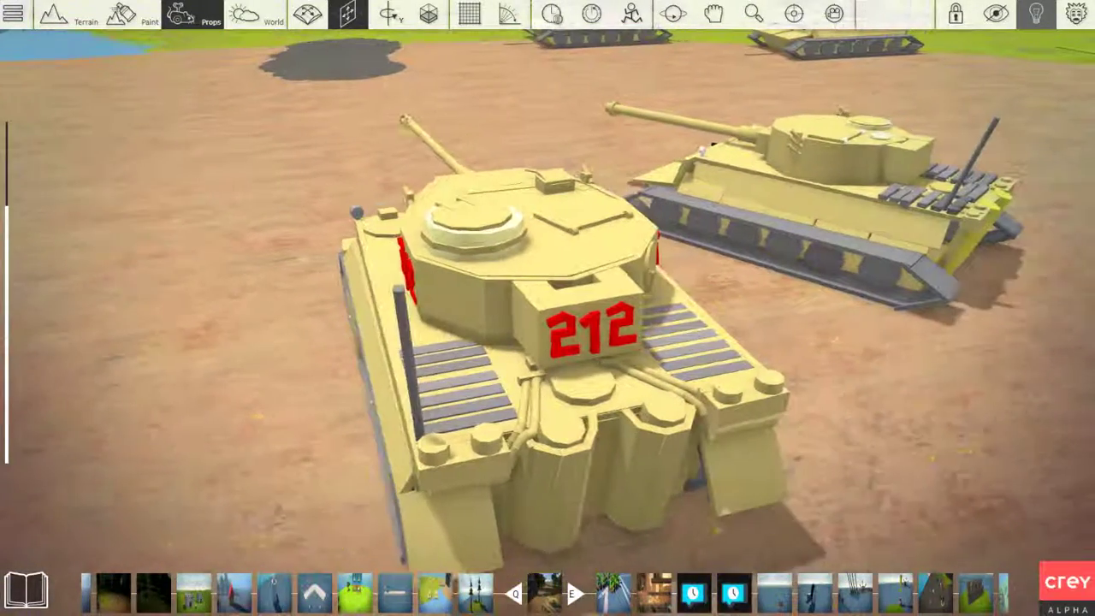
{"action": "mouse_move", "coordinate": [10, 310]}
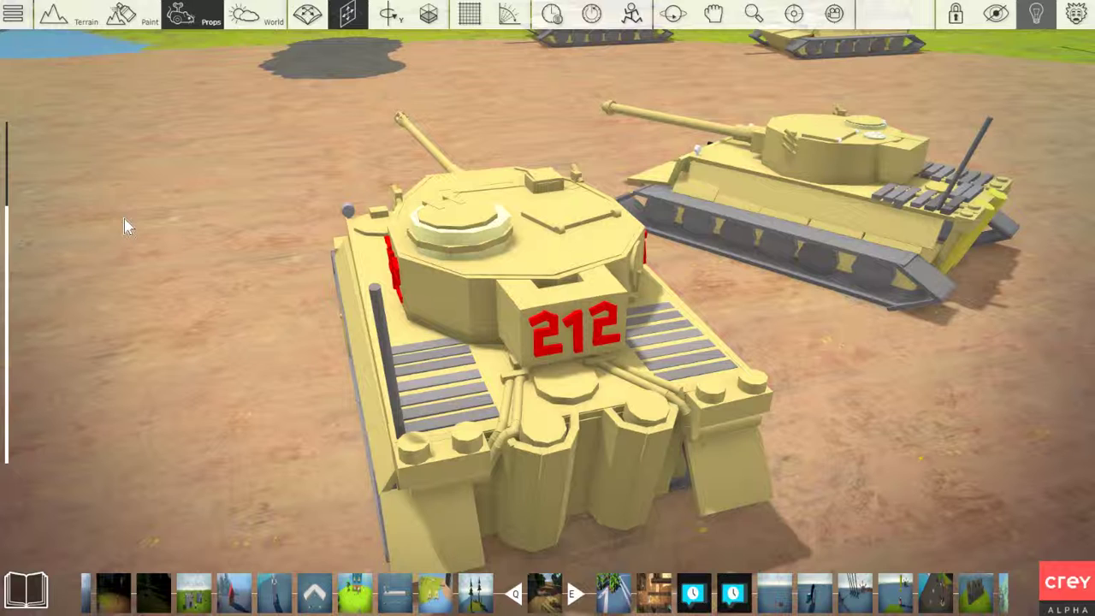
{"action": "scroll", "coordinate": [188, 288], "scroll_direction": "down", "scroll_amount": 3}
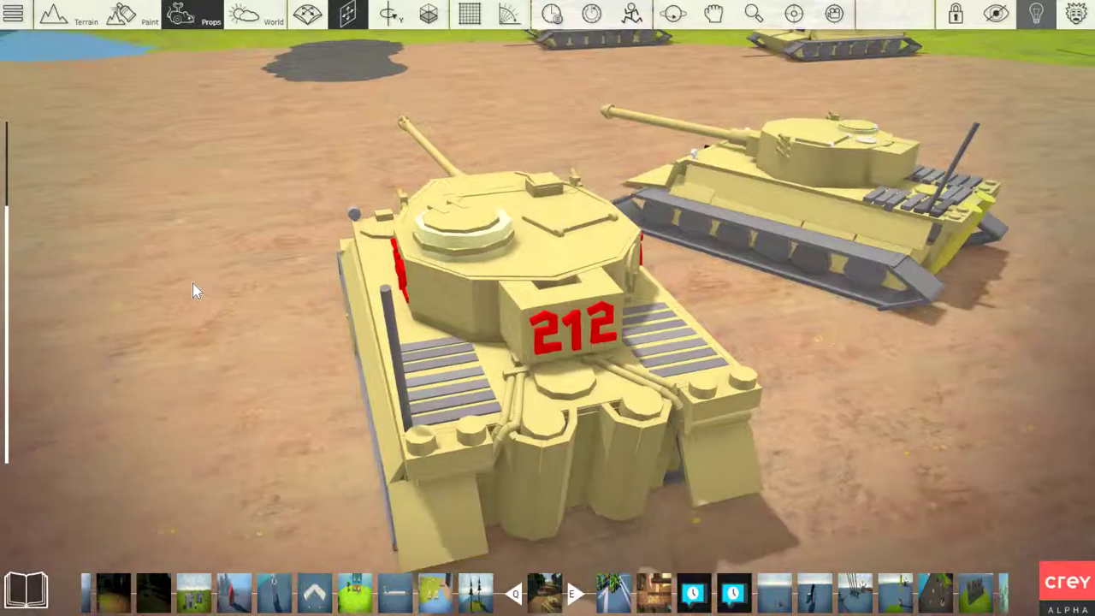
{"action": "key", "text": "w"}
{"action": "right_click_drag", "start_coordinate": [188, 288], "coordinate": [111, 295]}
{"action": "key", "text": "w"}
{"action": "key", "text": "s"}
{"action": "key", "text": "d"}
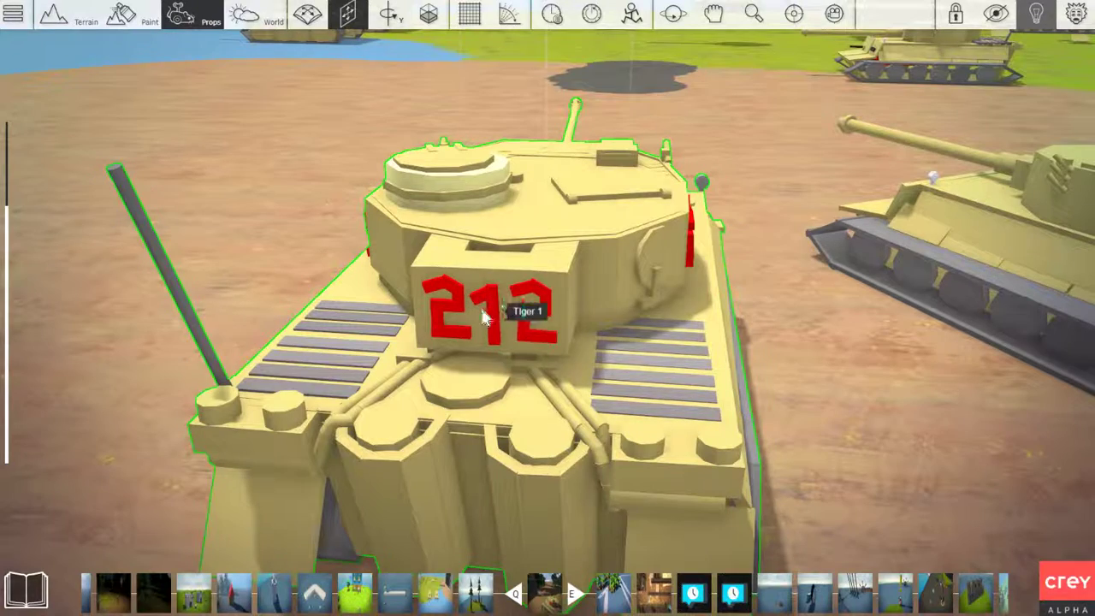
{"action": "key", "text": "d"}
{"action": "right_click_drag", "start_coordinate": [482, 316], "coordinate": [398, 313]}
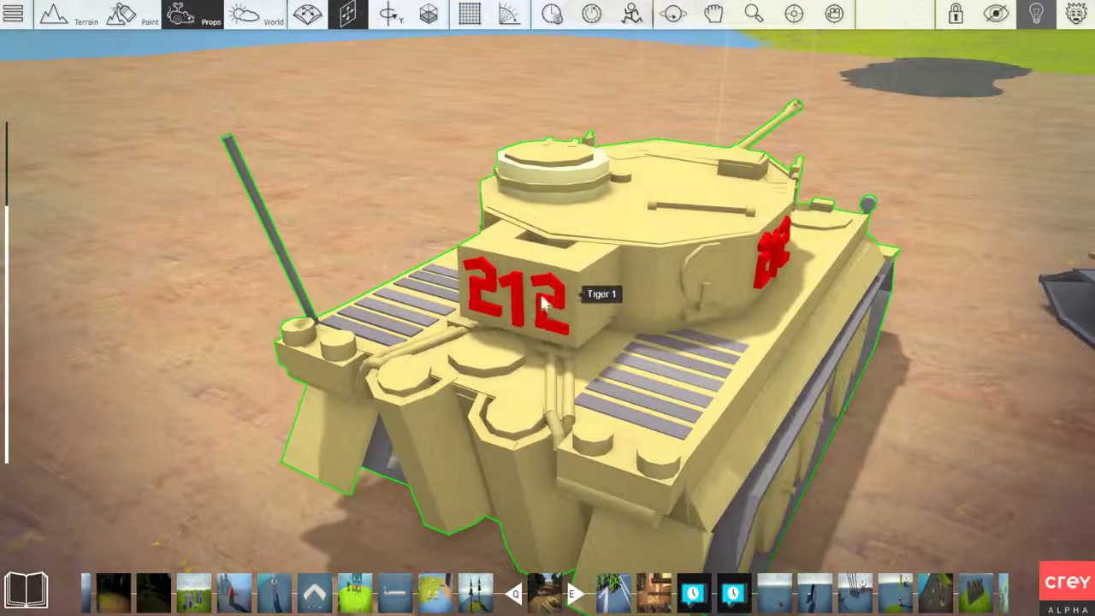
View the tank numbered 212 as a whole, going from its rear corner around to its front
{"action": "key", "text": "d"}
{"action": "right_click_drag", "start_coordinate": [565, 320], "coordinate": [513, 333]}
{"action": "key", "text": "s"}
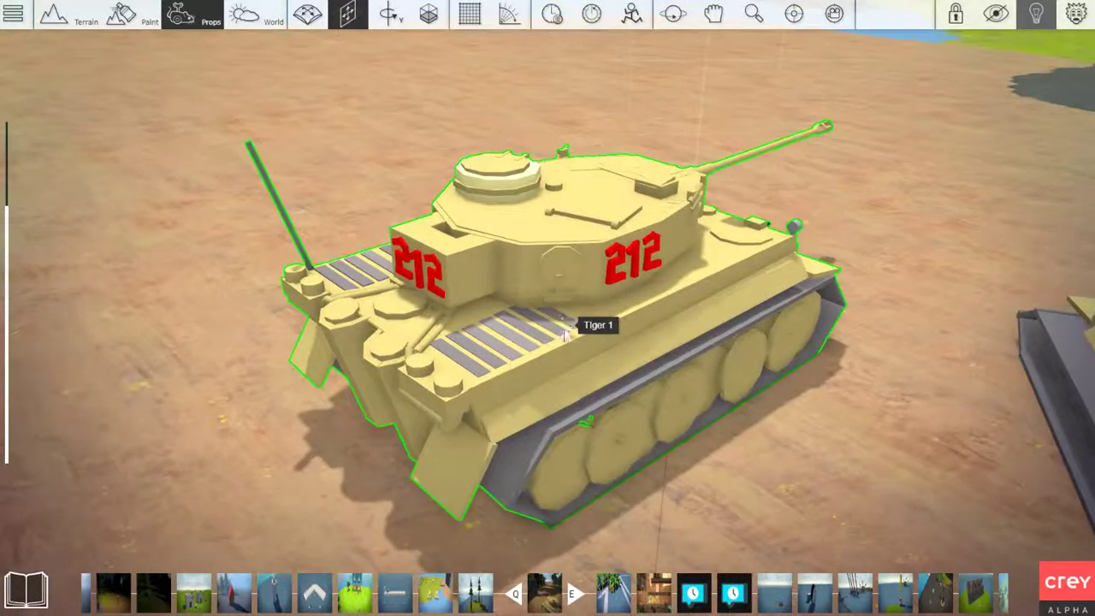
{"action": "scroll", "coordinate": [621, 289], "scroll_direction": "up", "scroll_amount": 1}
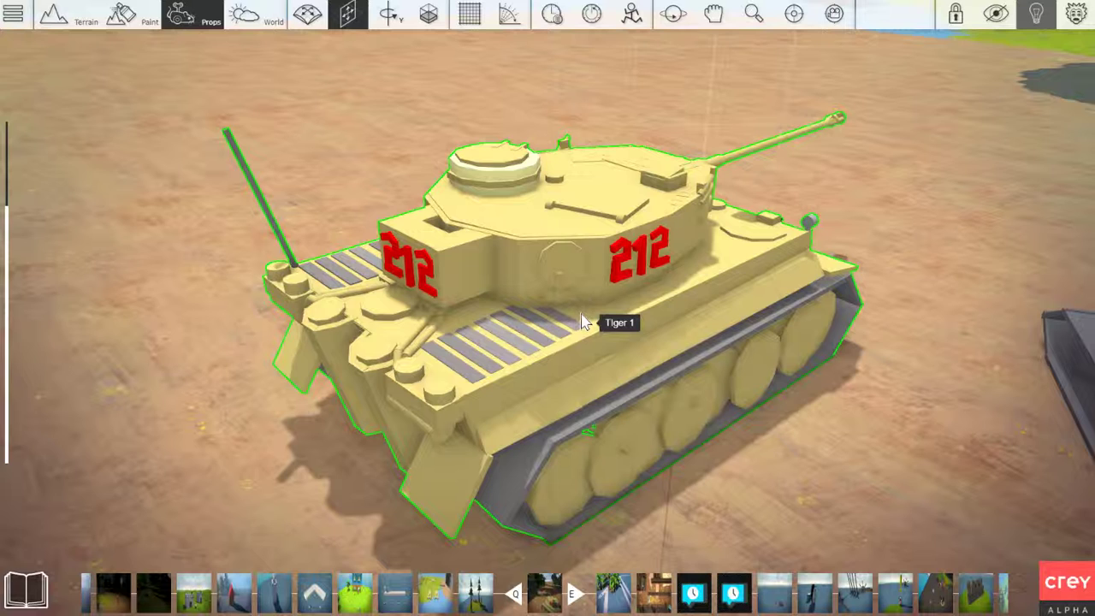
{"action": "key", "text": "d"}
{"action": "right_click_drag", "start_coordinate": [684, 337], "coordinate": [684, 337]}
{"action": "key", "text": "d"}
{"action": "key", "text": "s"}
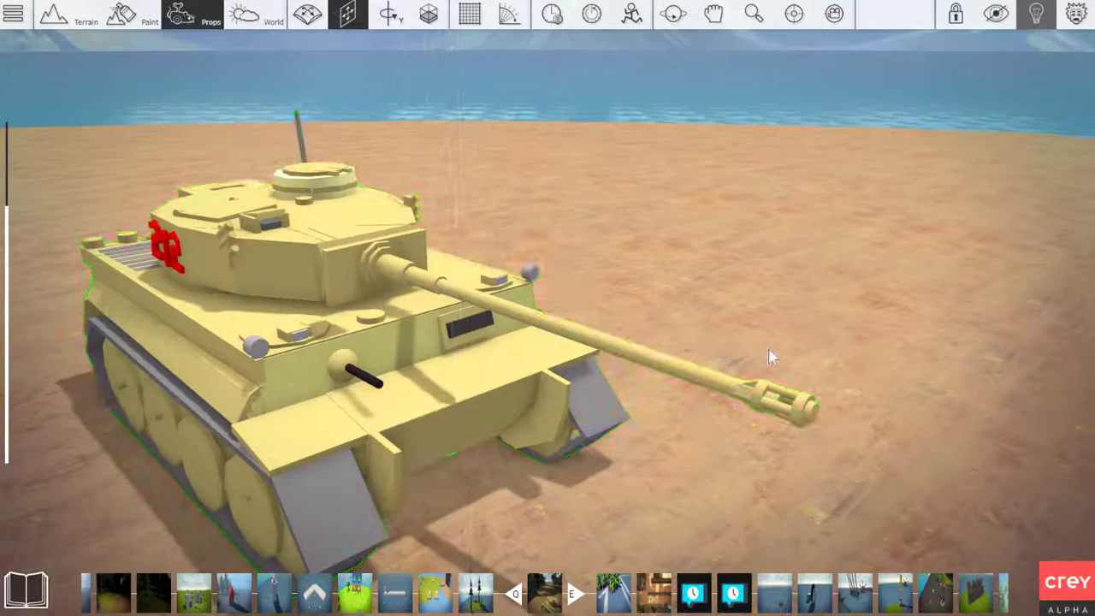
Examine the red number and the round hatch on the turret side of the tank numbered 212
{"action": "right_click_drag", "start_coordinate": [768, 349], "coordinate": [768, 349]}
{"action": "key", "text": "w"}
{"action": "key", "text": "a"}
{"action": "key", "text": "w"}
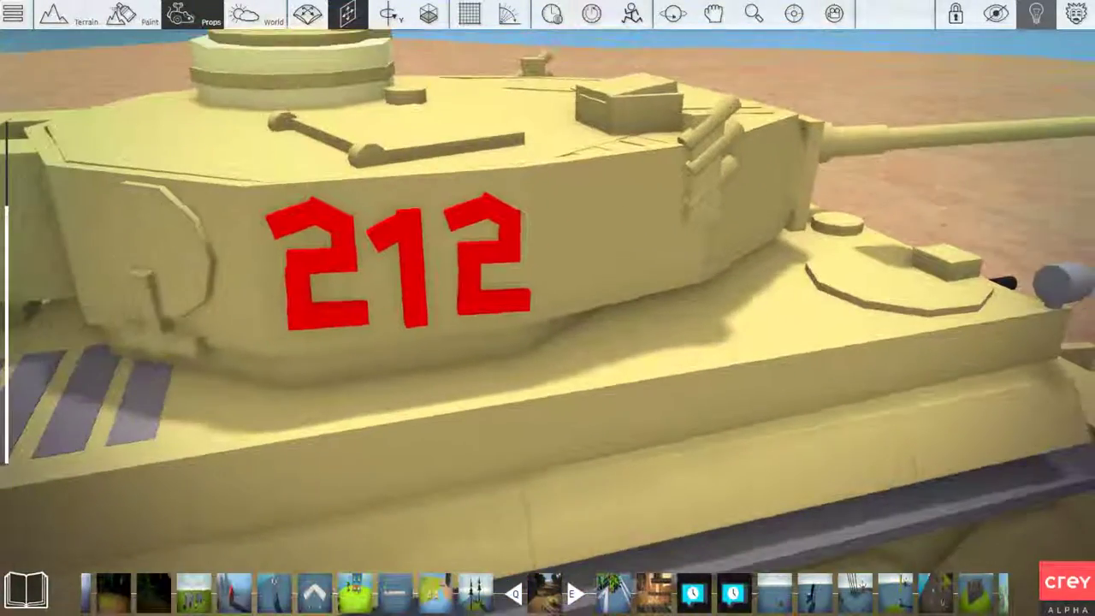
{"action": "key", "text": "s"}
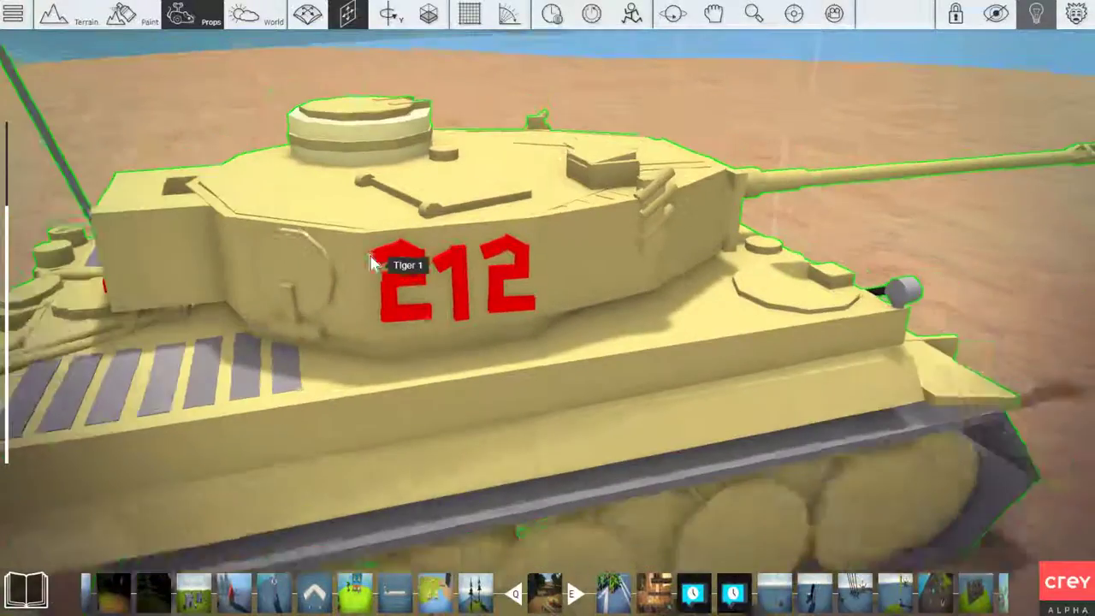
{"action": "right_click_drag", "start_coordinate": [373, 258], "coordinate": [373, 272]}
{"action": "key", "text": "w"}
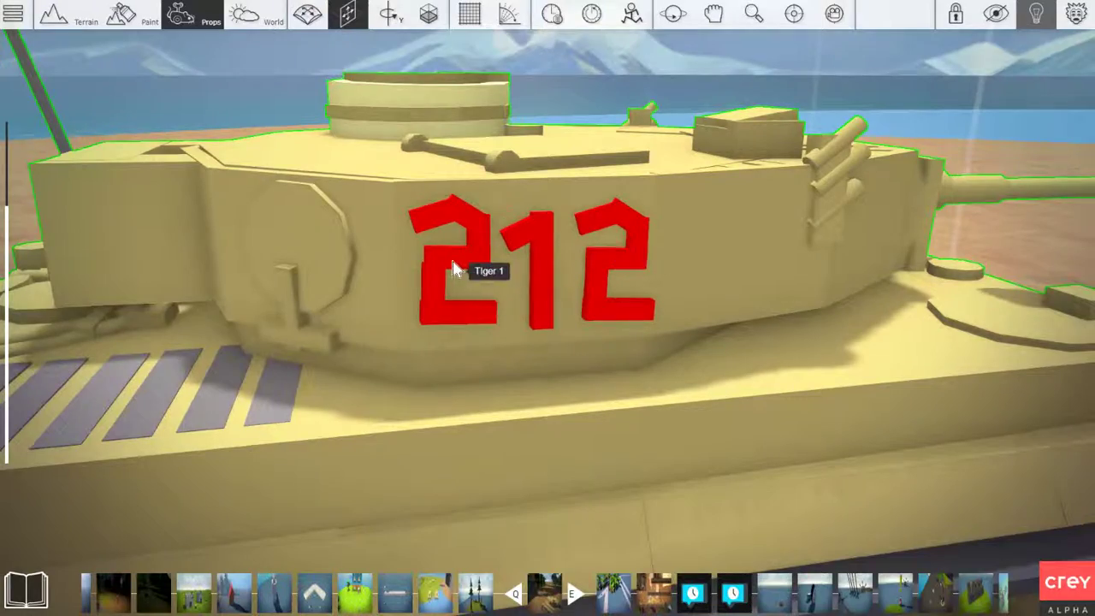
{"action": "key", "text": "s"}
{"action": "right_click_drag", "start_coordinate": [453, 261], "coordinate": [453, 261]}
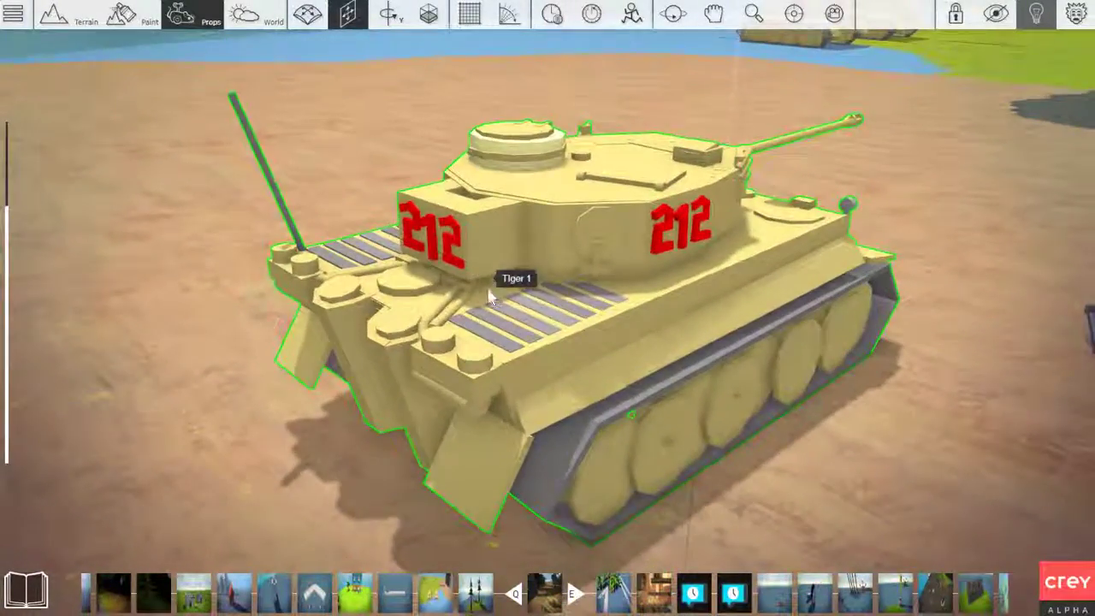
{"action": "key", "text": "s"}
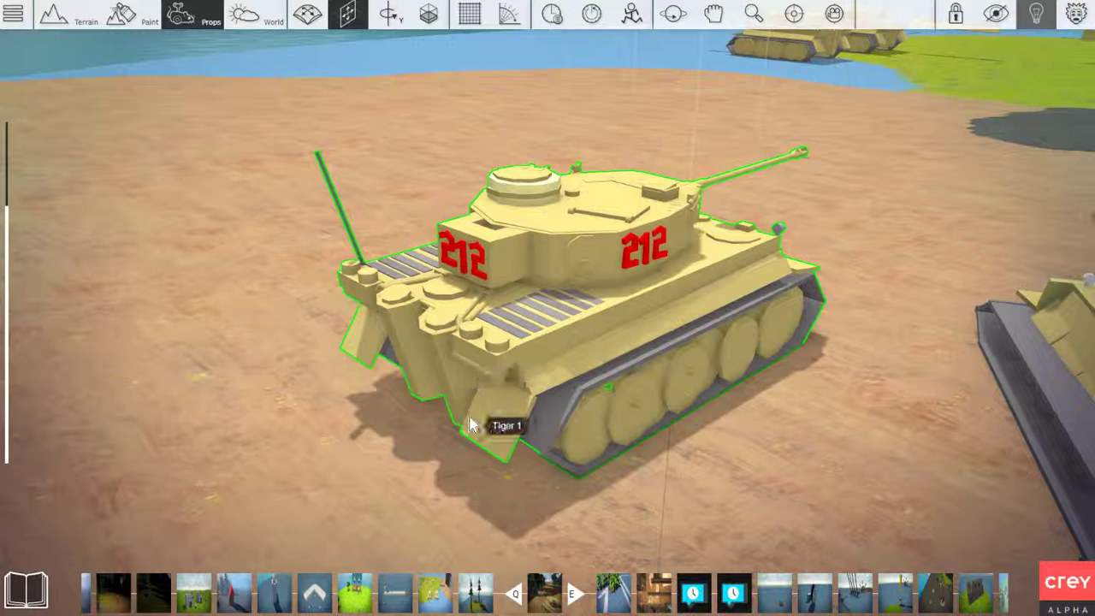
{"action": "left_click", "coordinate": [448, 458]}
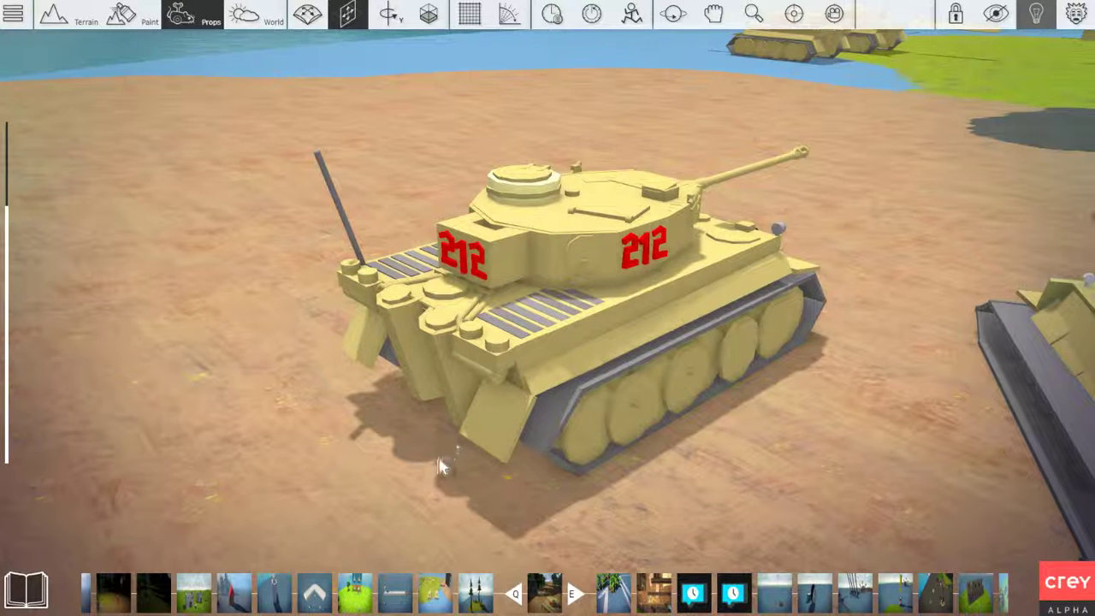
{"action": "left_click", "coordinate": [631, 250]}
{"action": "left_click", "coordinate": [507, 393]}
{"action": "left_click", "coordinate": [519, 466]}
Compare the fronts of both tanks from a low viewpoint near the ground
{"action": "key", "text": "a"}
{"action": "right_click_drag", "start_coordinate": [519, 466], "coordinate": [1027, 291]}
{"action": "key", "text": "s"}
{"action": "key", "text": "a"}
{"action": "key", "text": "w"}
{"action": "key", "text": "a"}
{"action": "key", "text": "w"}
{"action": "key", "text": "c"}
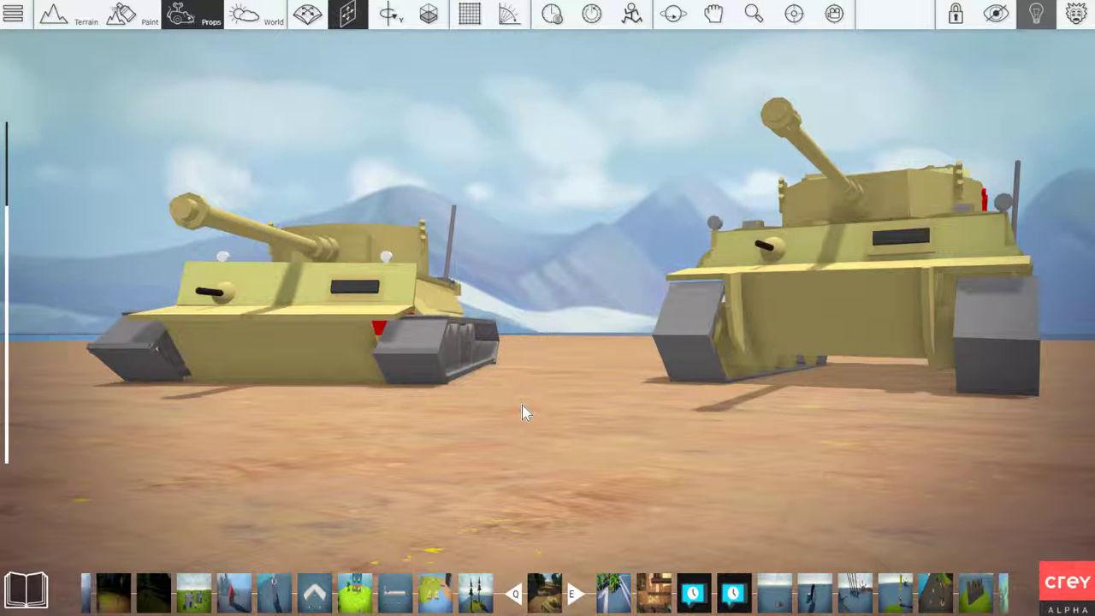
Compare the two tanks side by side, going around them from the side to a raised front view
{"action": "right_click_drag", "start_coordinate": [541, 347], "coordinate": [539, 404]}
{"action": "key", "text": "a"}
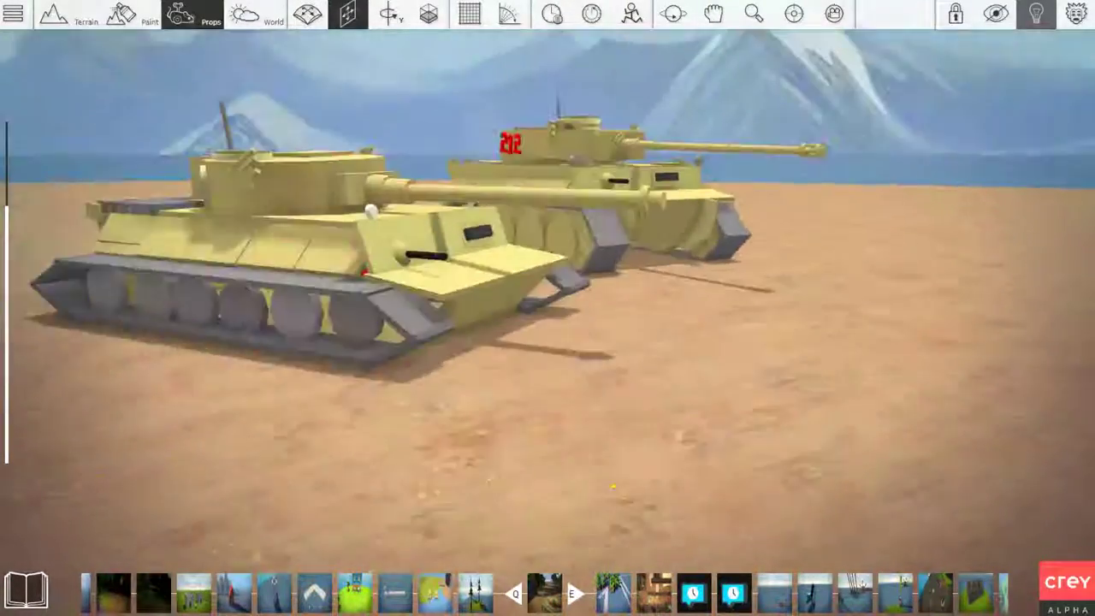
{"action": "key", "text": "w"}
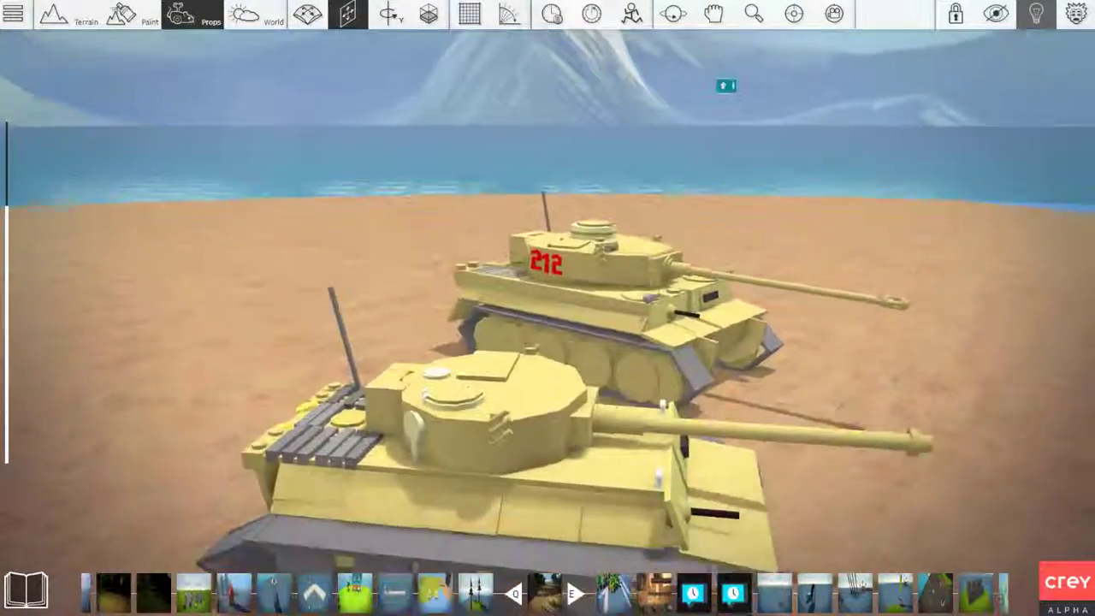
{"action": "key", "text": "s"}
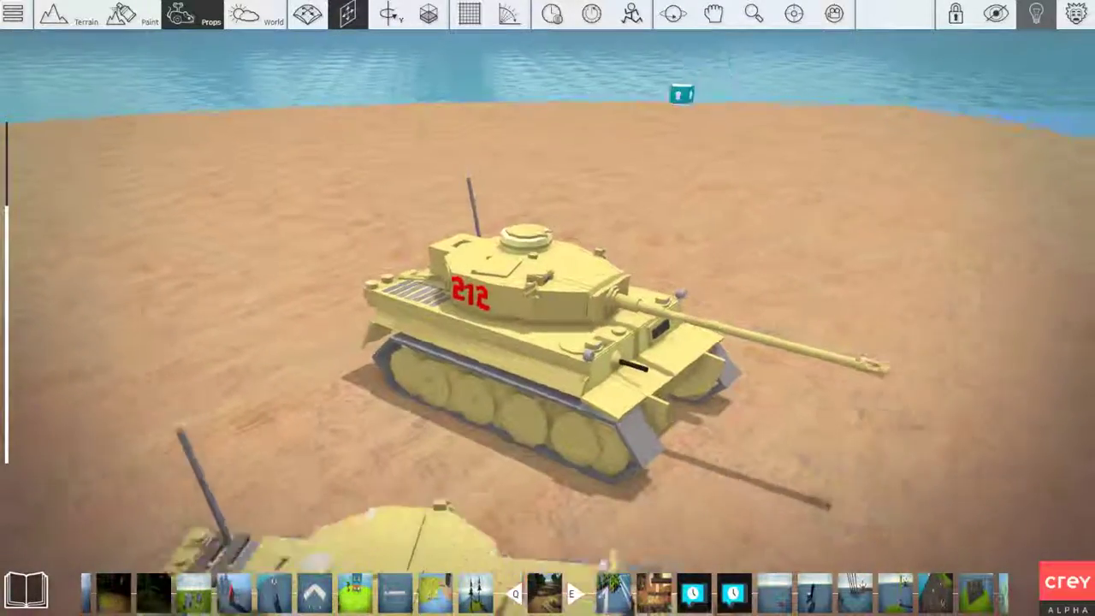
{"action": "key", "text": "d"}
{"action": "key", "text": "d"}
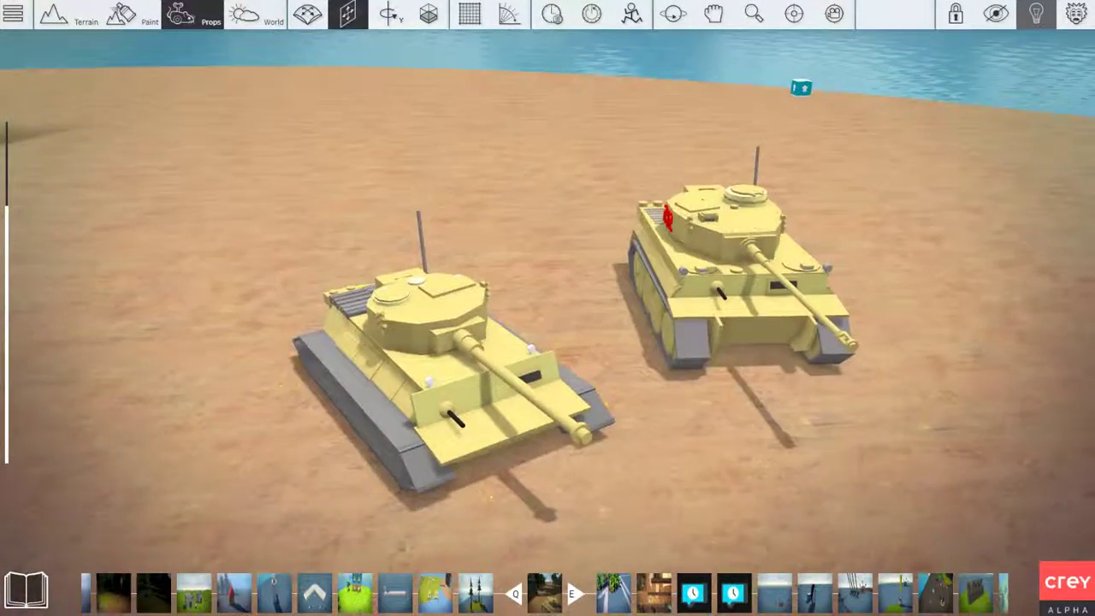
{"action": "key", "text": "d"}
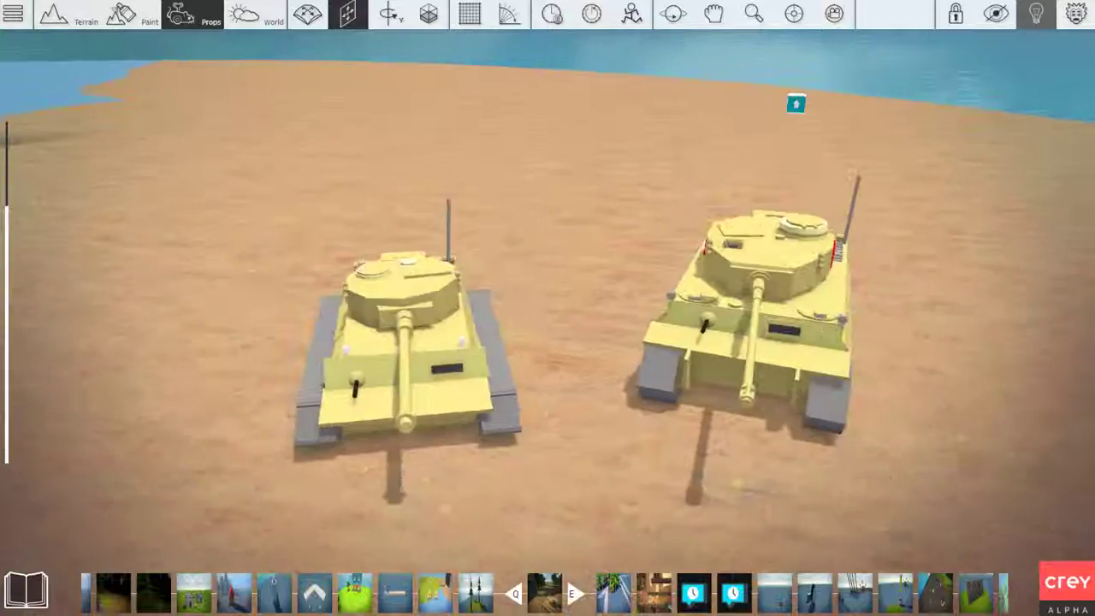
{"action": "key", "text": "w"}
{"action": "key", "text": "d"}
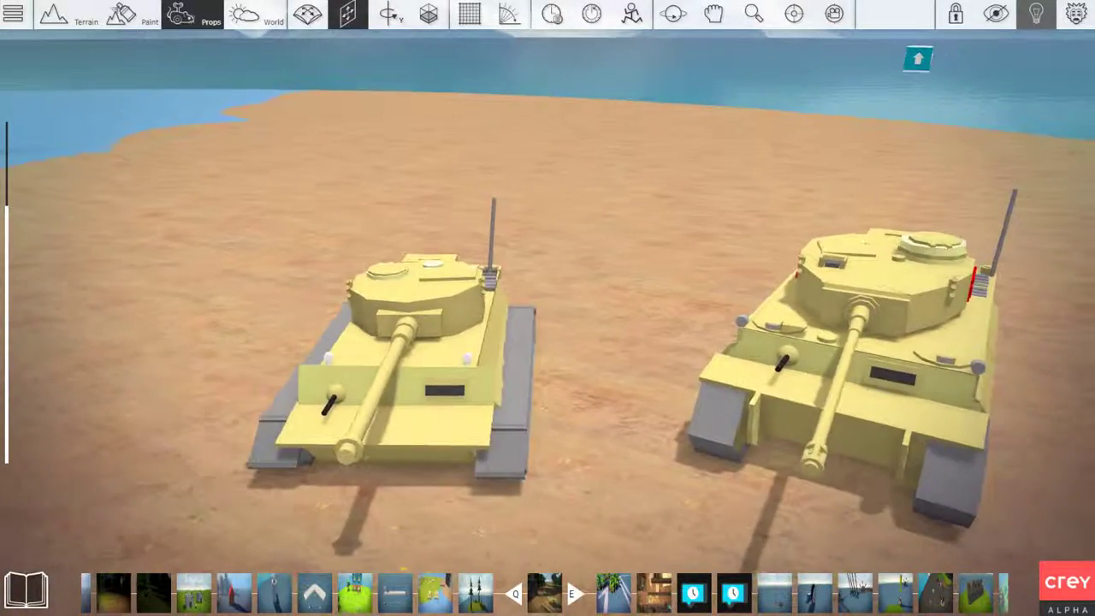
{"action": "key", "text": "d"}
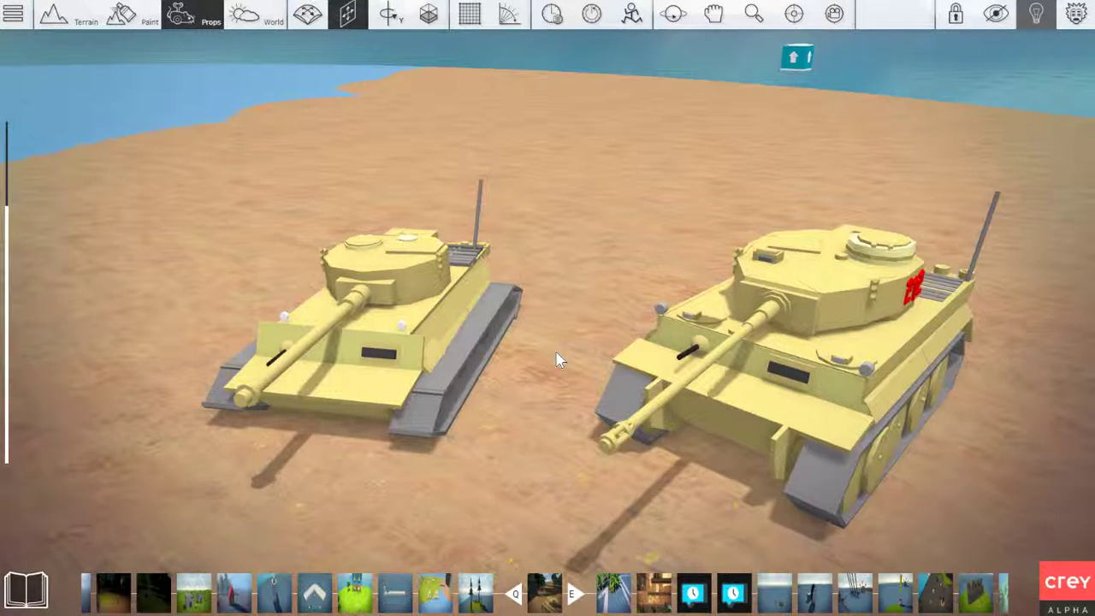
Select the tank numbered 212 from the raised front view
{"action": "key", "text": "space"}
{"action": "left_click", "coordinate": [685, 430]}
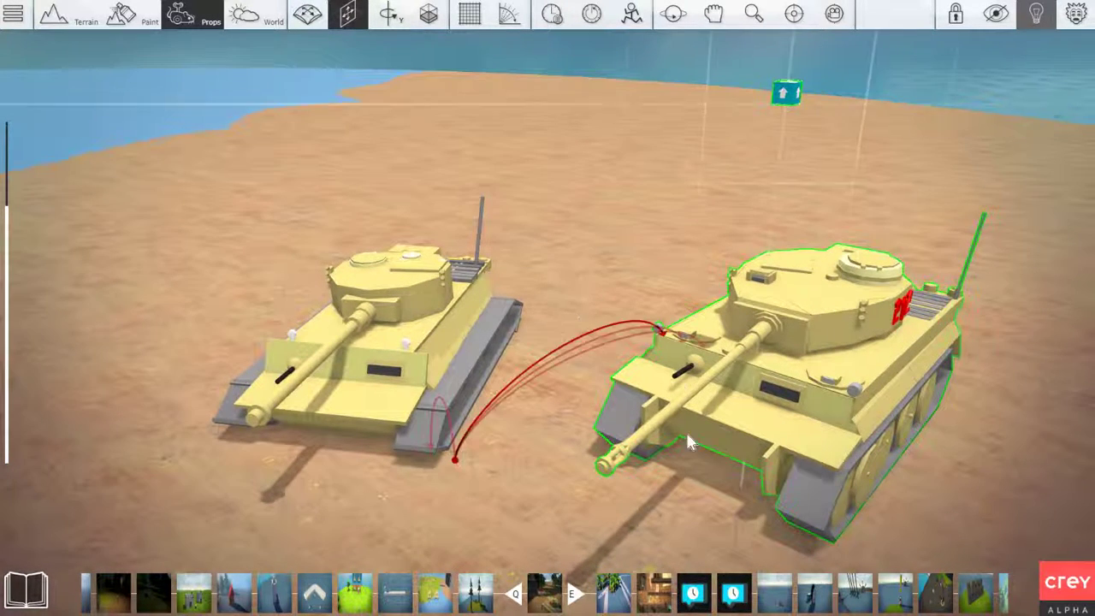